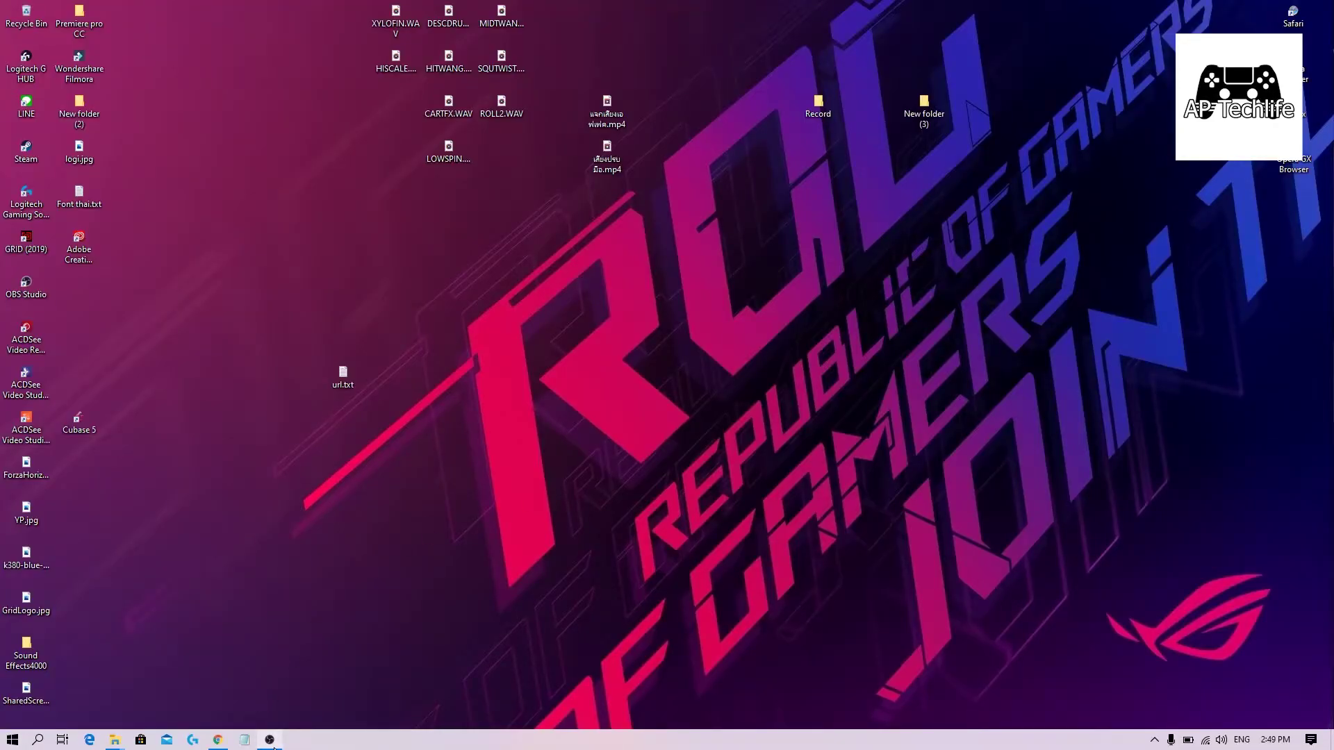
Launch Adobe Premiere Pro 2020 by searching 'pre' from the Start menu
{"action": "left_click", "coordinate": [11, 741]}
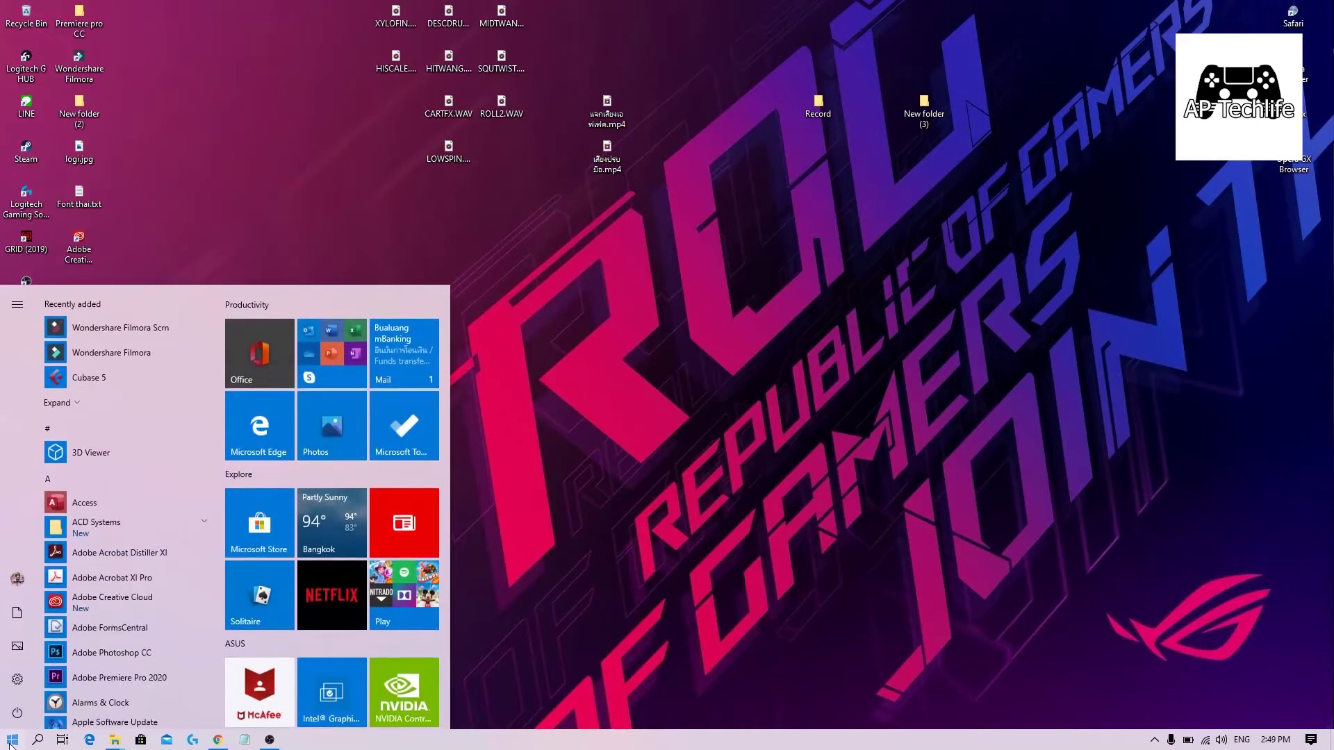
{"action": "type", "text": "p"}
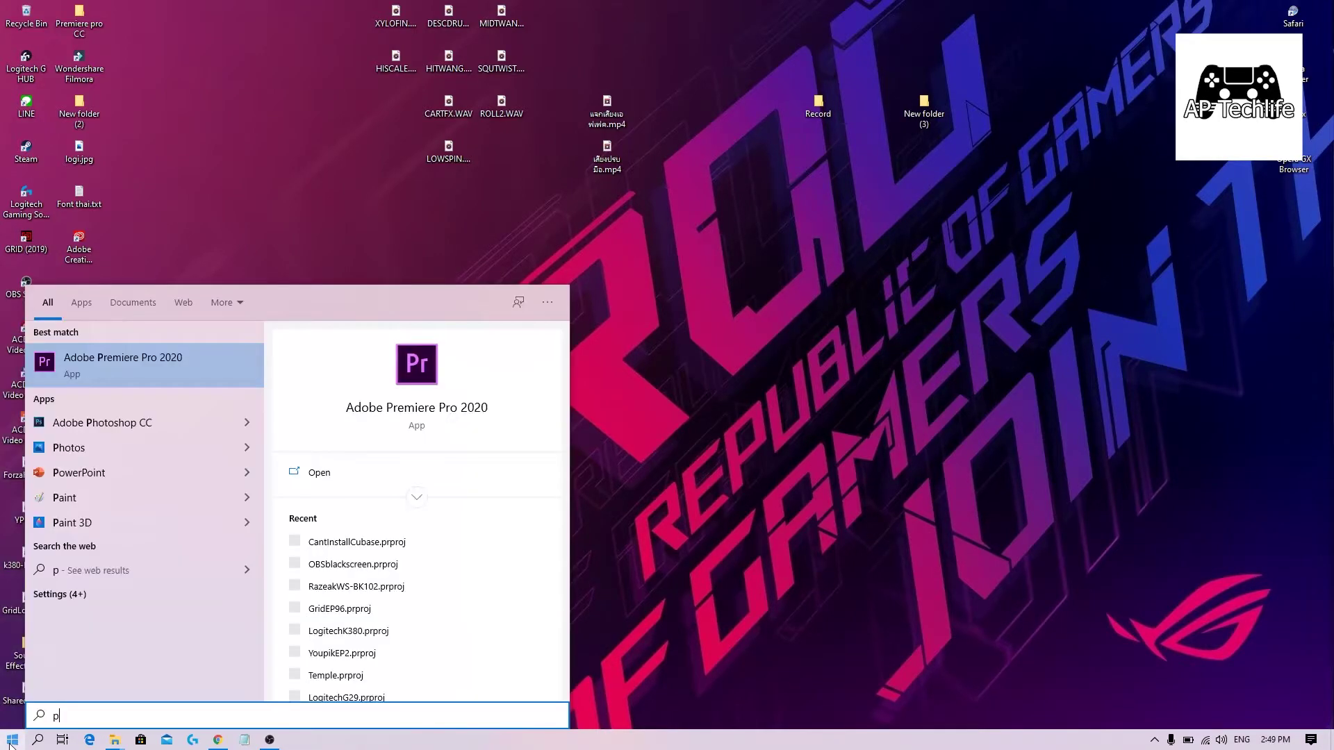
{"action": "type", "text": "re"}
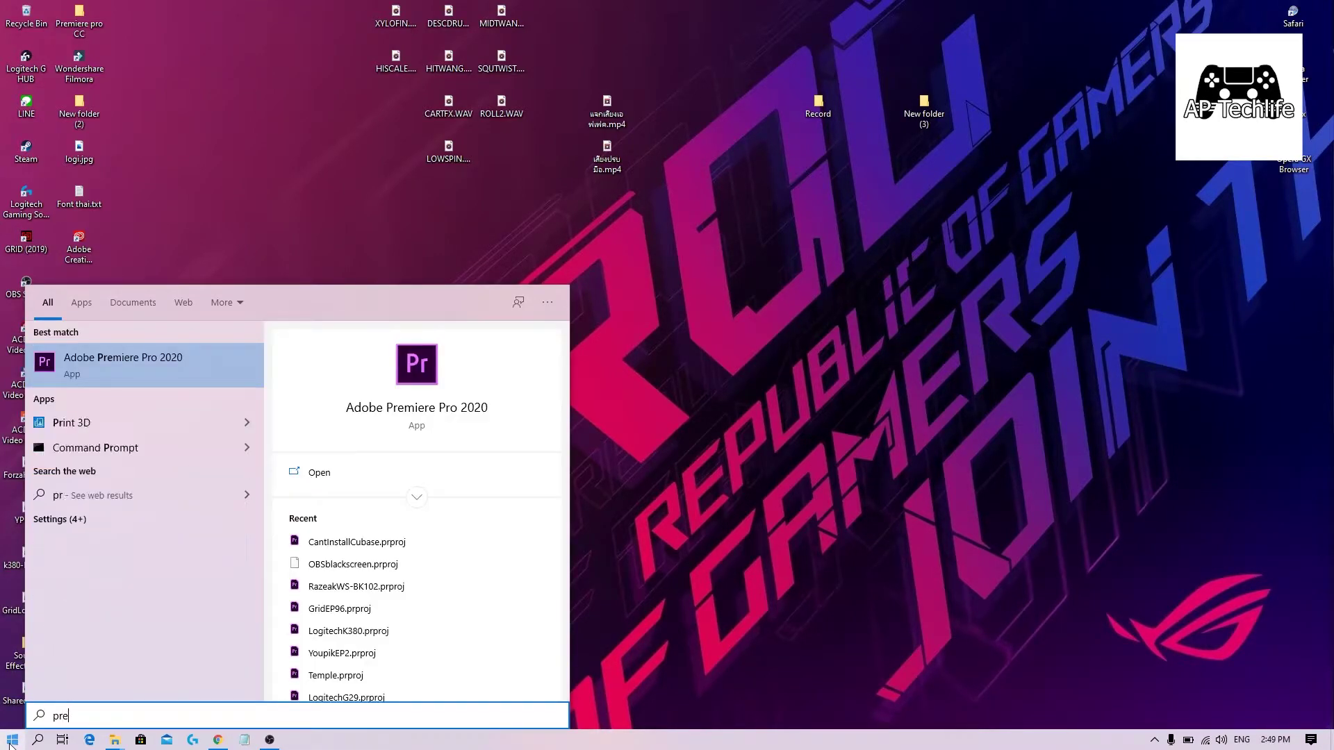
{"action": "left_click", "coordinate": [11, 742]}
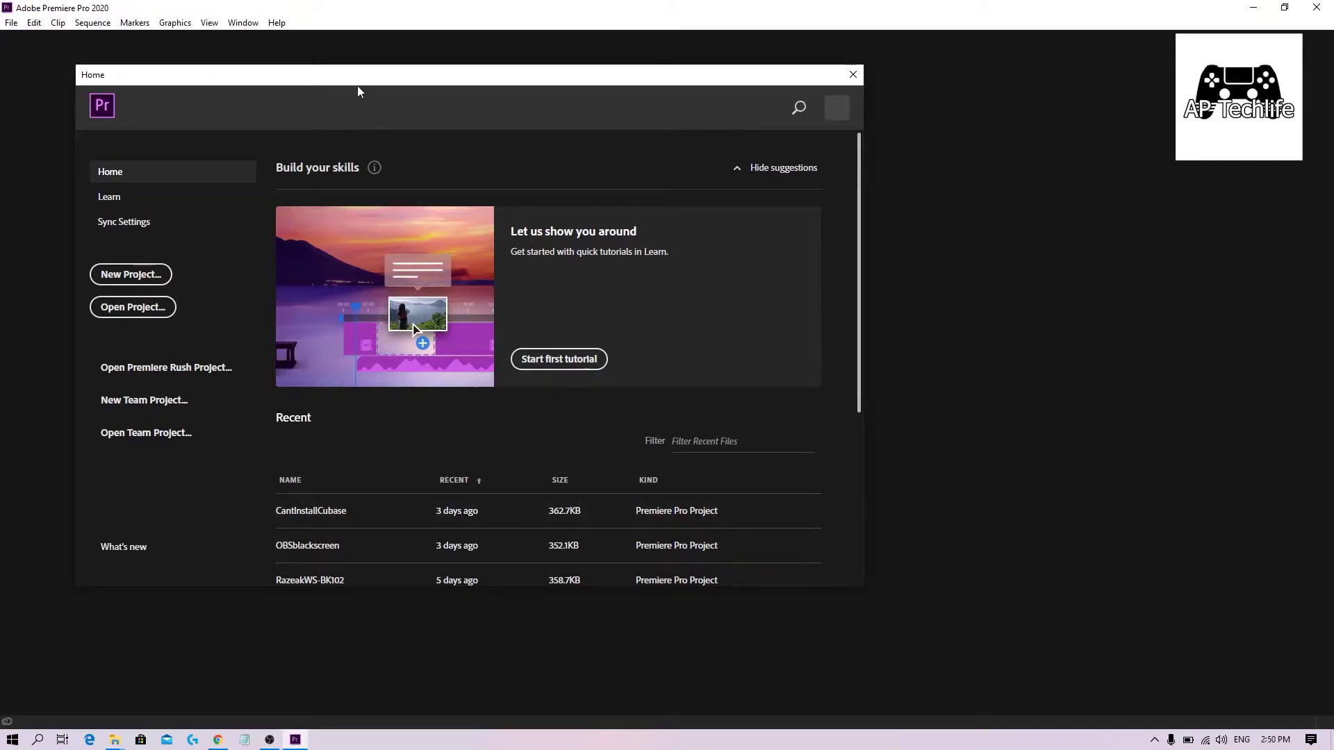
Start a new project with its location set to DATA (D:) > สอน Premiere Pro
{"action": "left_click", "coordinate": [160, 275]}
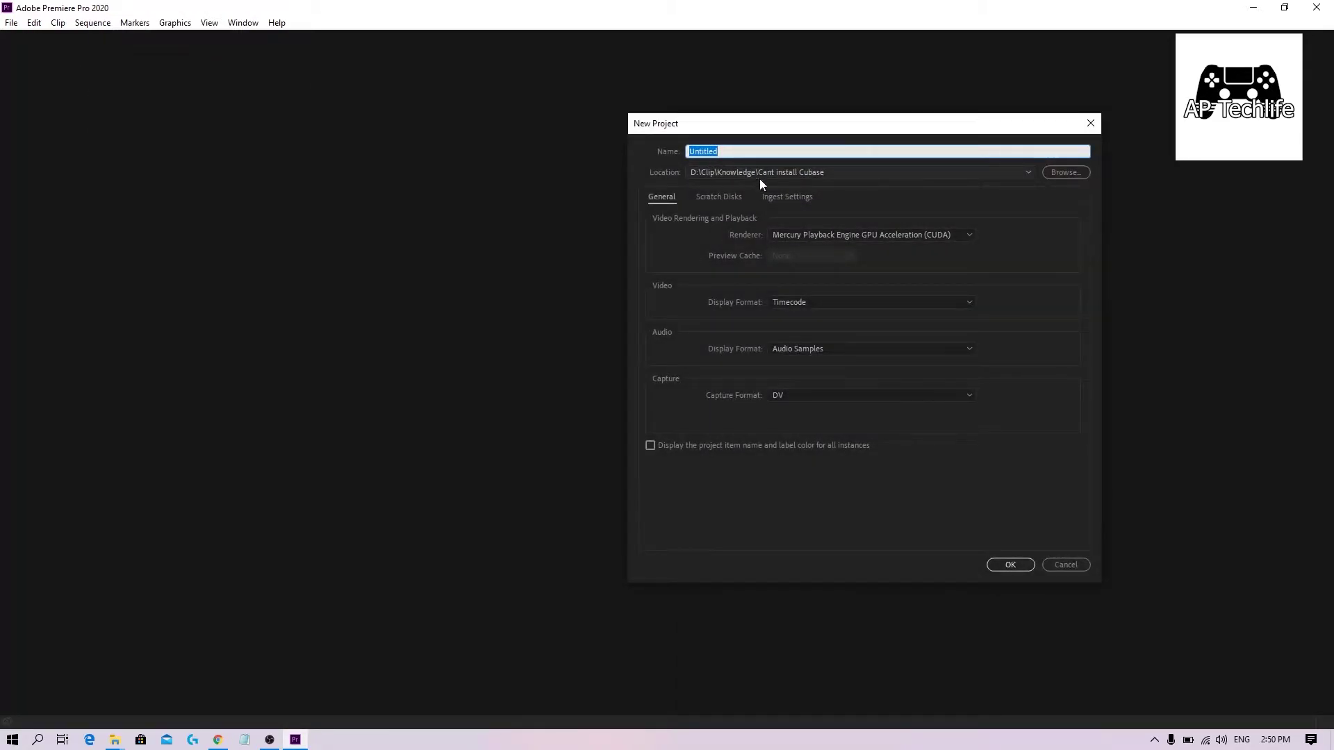
{"action": "left_click", "coordinate": [1050, 171]}
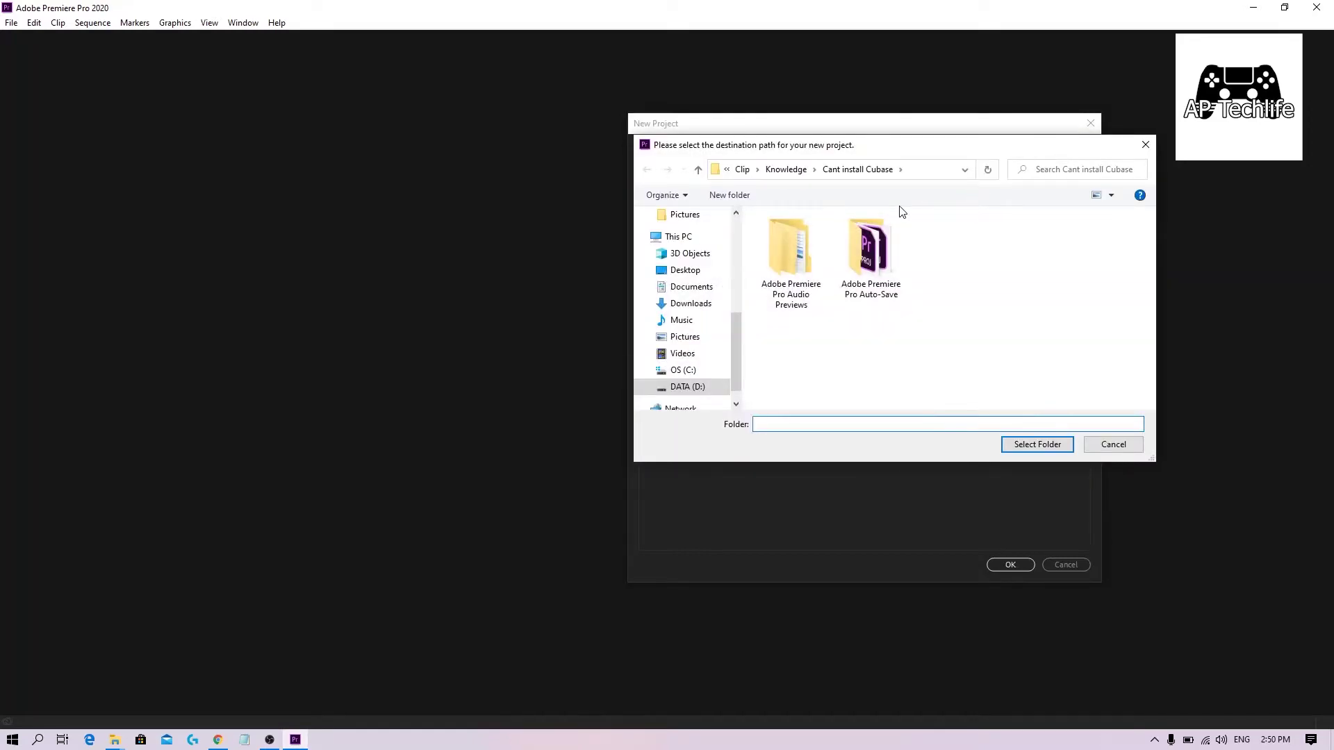
{"action": "left_click", "coordinate": [746, 171]}
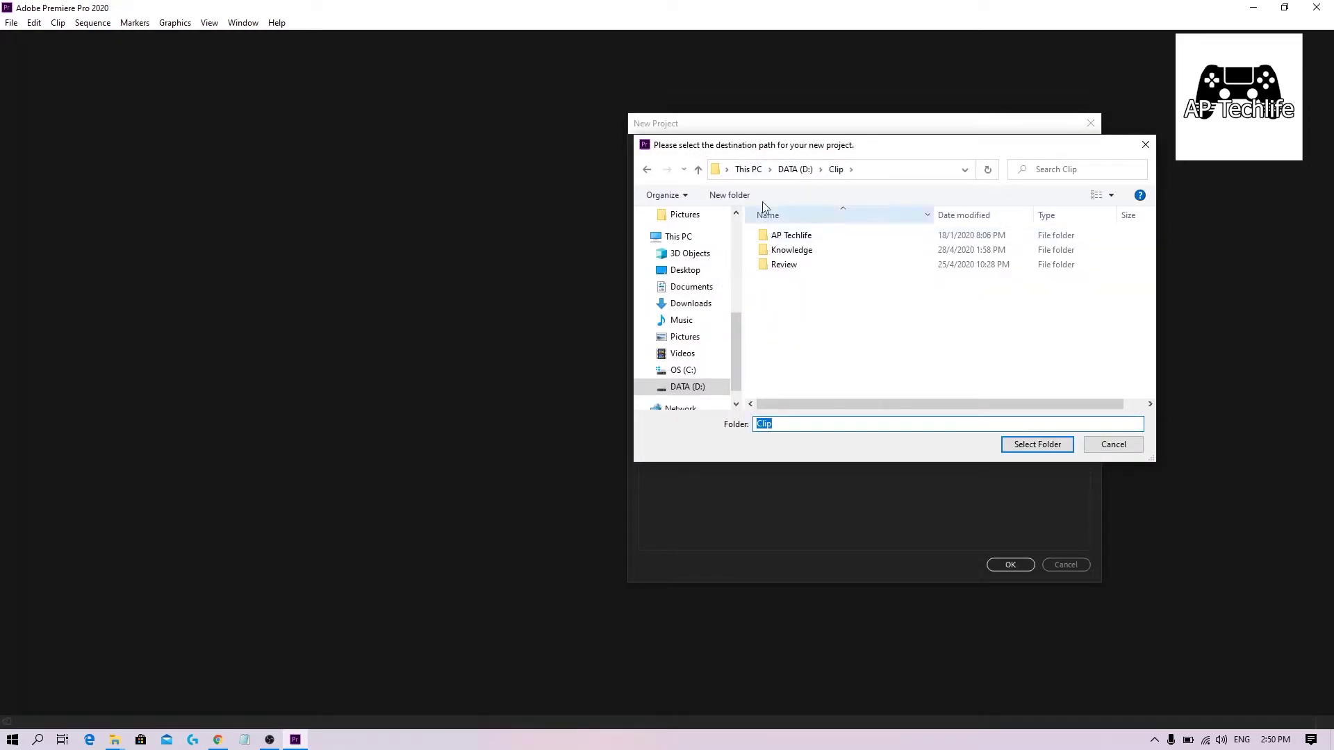
{"action": "left_click", "coordinate": [790, 171]}
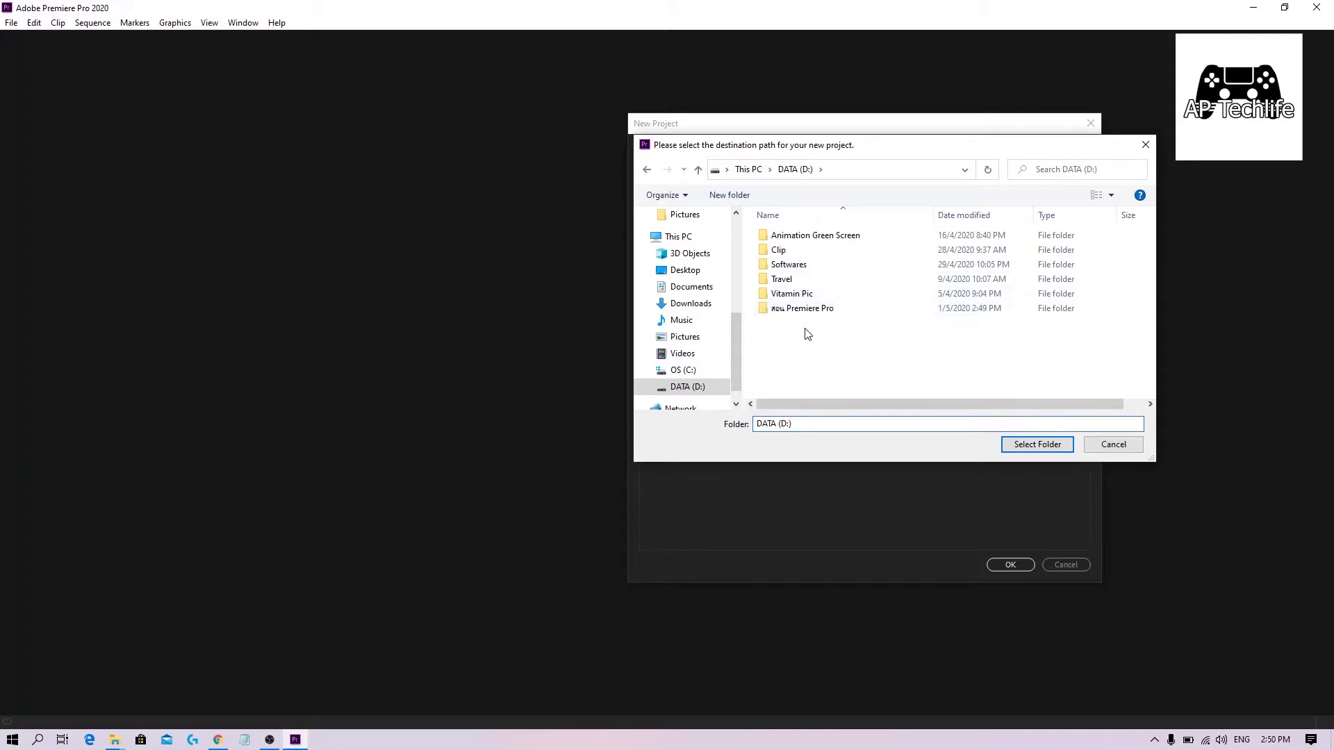
{"action": "double_click", "coordinate": [806, 309]}
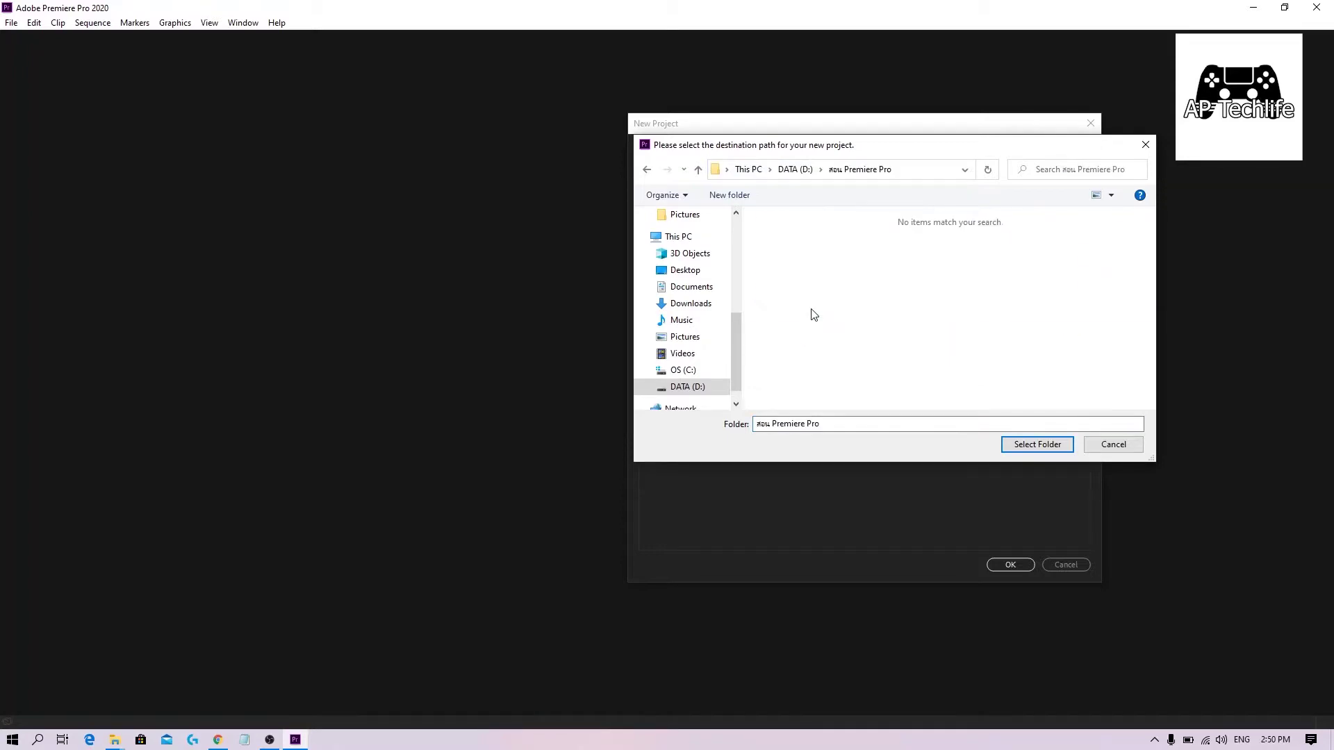
{"action": "left_click", "coordinate": [1038, 445]}
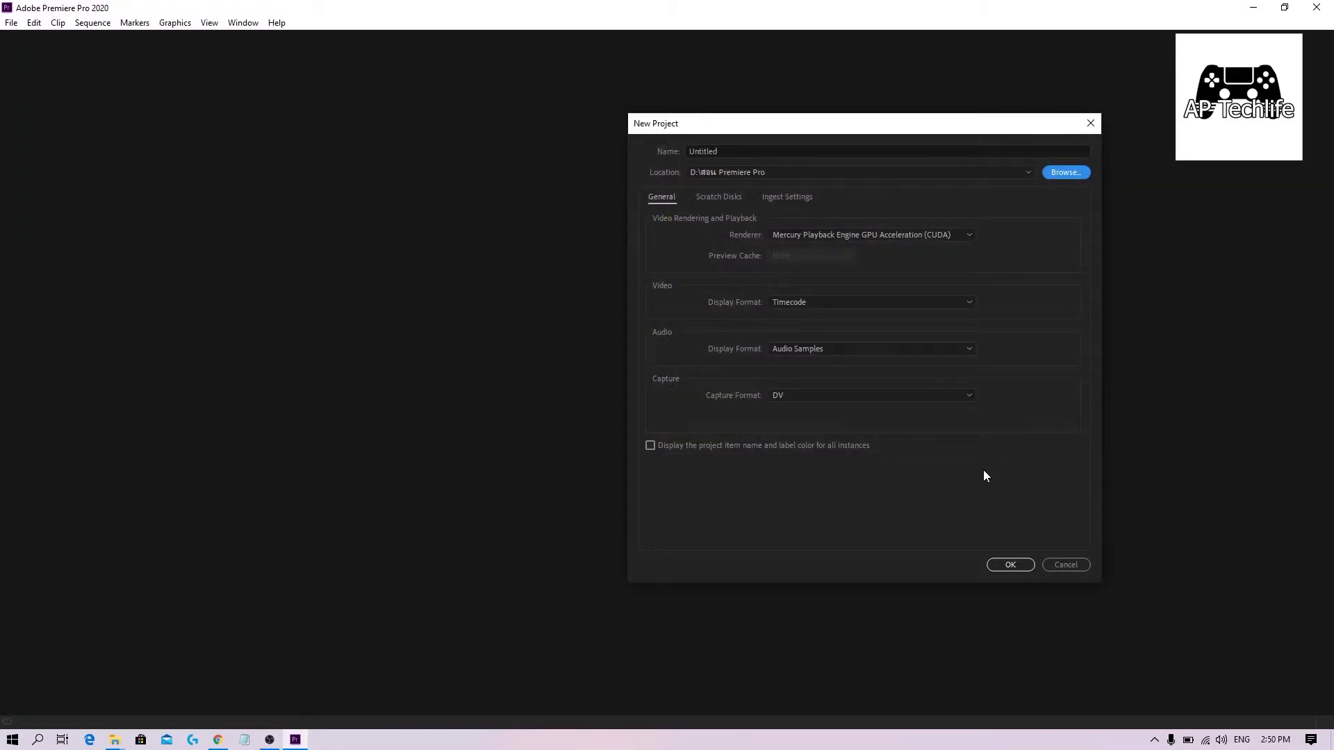
Name the new project 'EP1 intro' and create it
{"action": "left_click", "coordinate": [750, 151]}
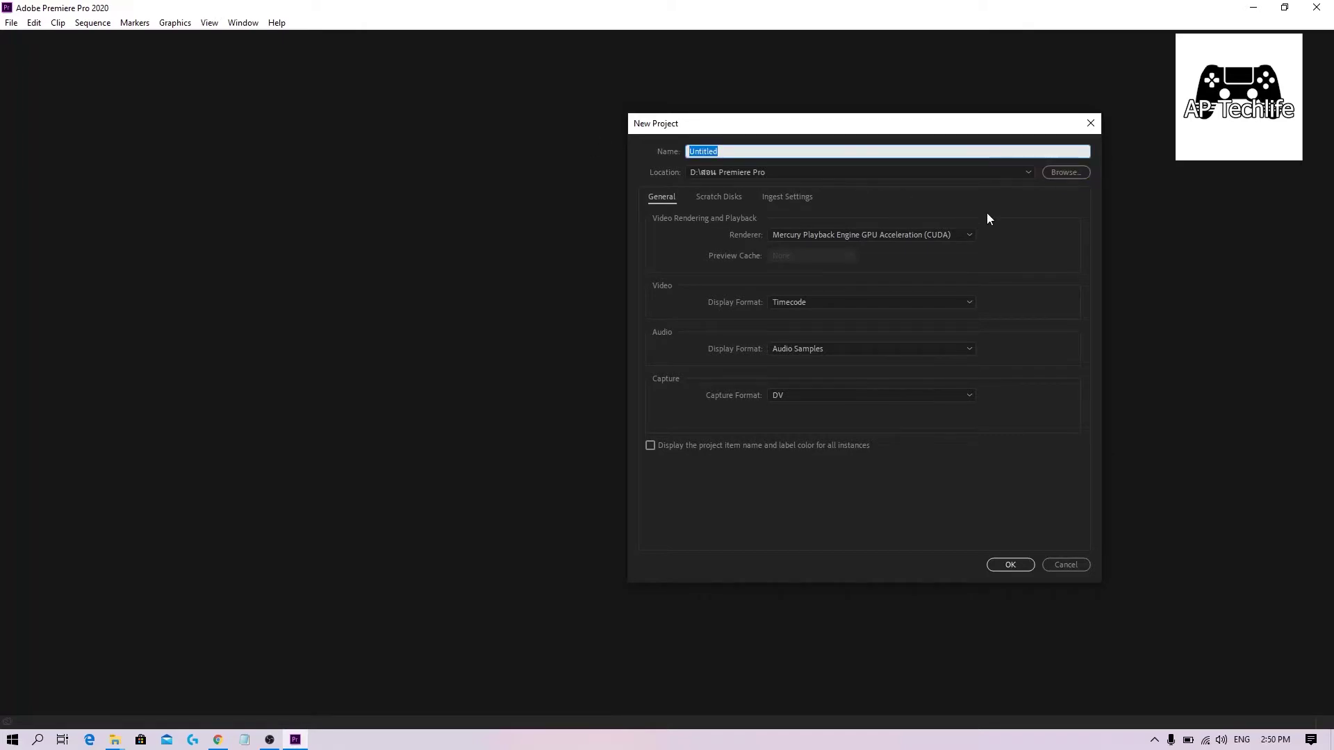
{"action": "type", "text": "E"}
{"action": "type", "text": "P"}
{"action": "type", "text": "1"}
{"action": "key", "text": "BackSpace"}
{"action": "type", "text": "intro"}
{"action": "left_click", "coordinate": [1011, 565]}
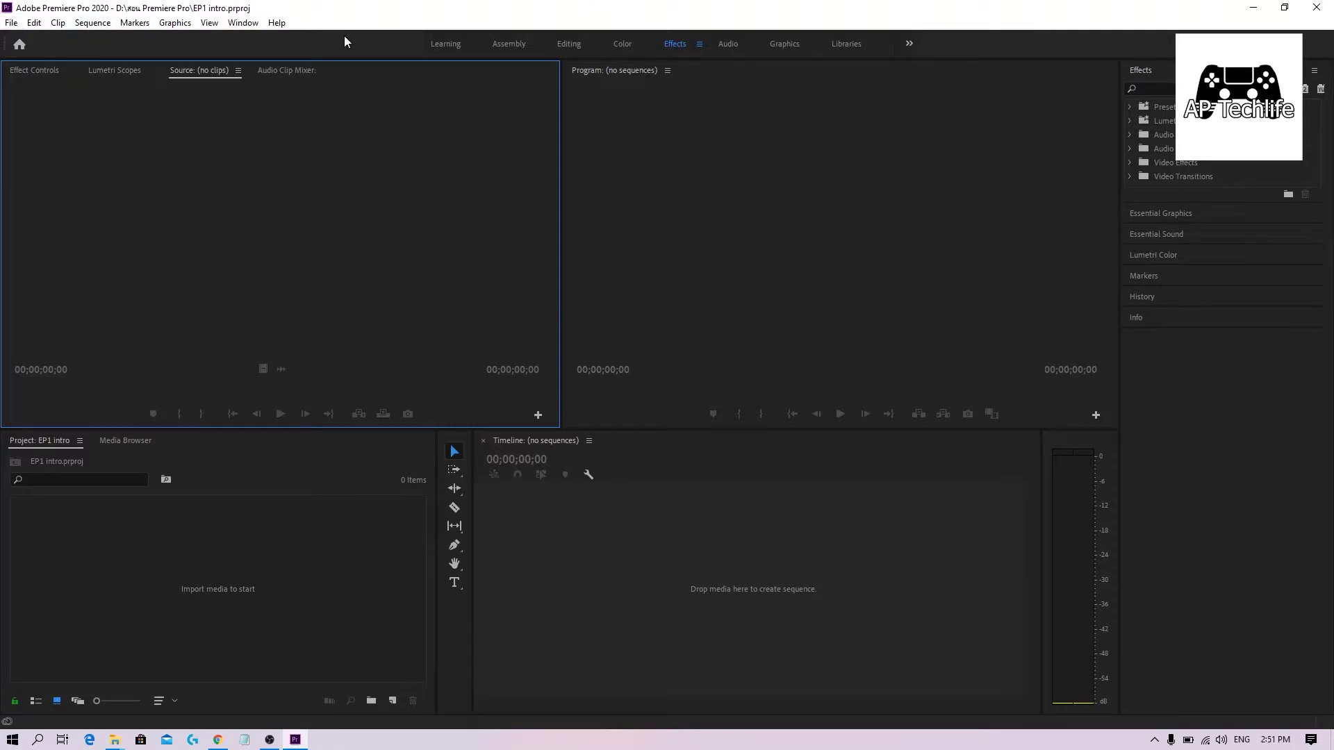
{"action": "double_click", "coordinate": [396, 14]}
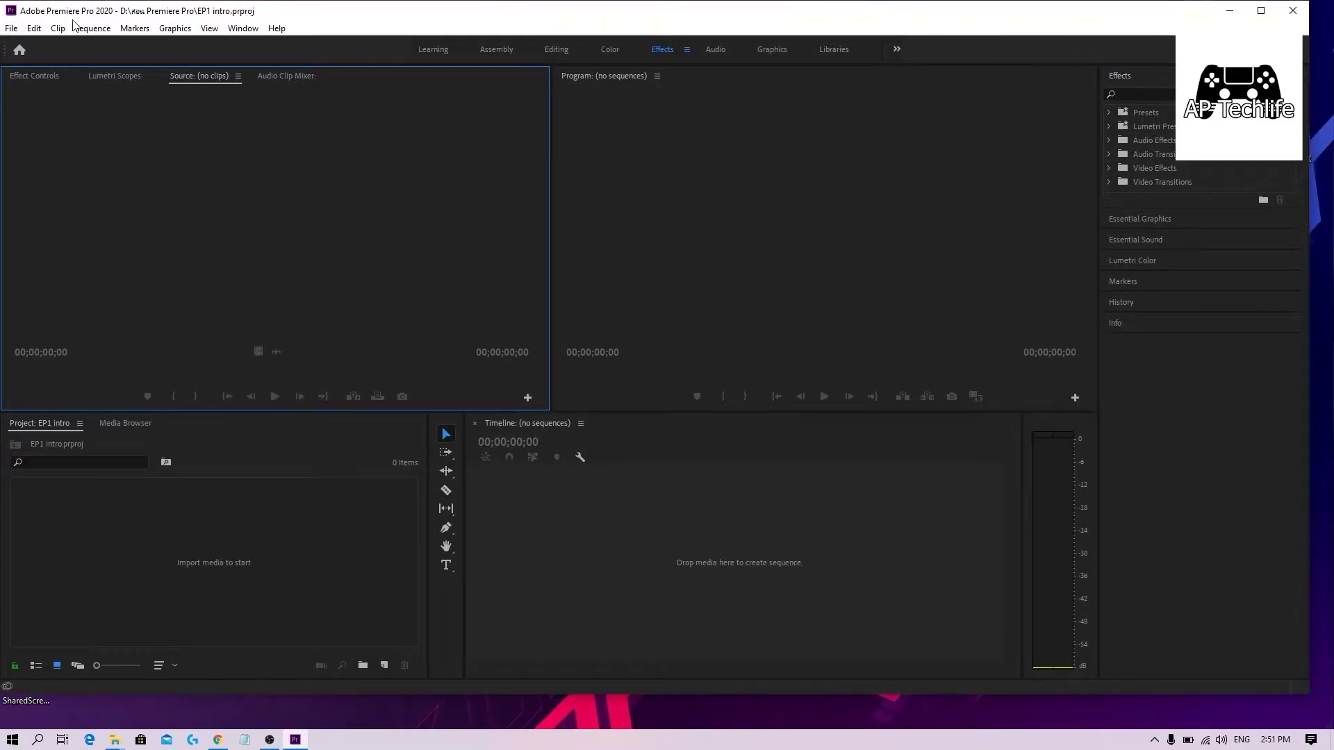
{"action": "double_click", "coordinate": [257, 14]}
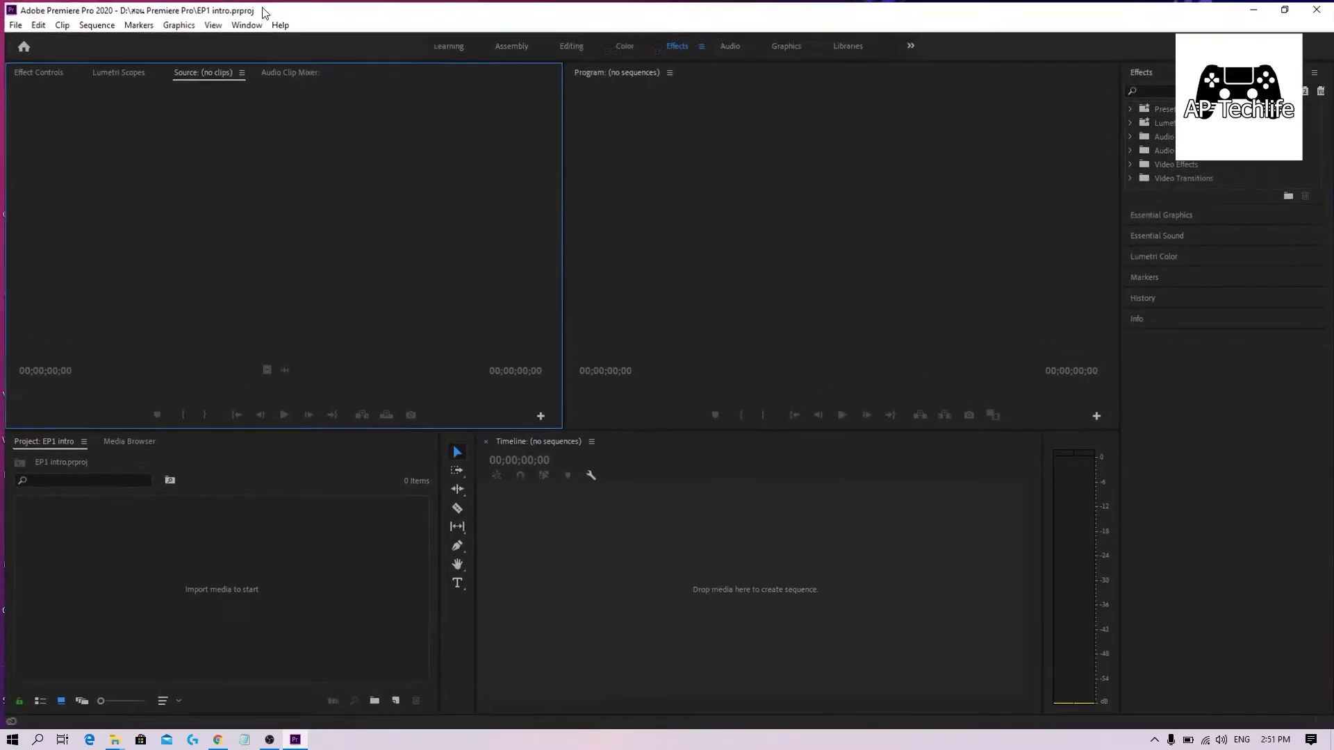
{"action": "left_click", "coordinate": [33, 23]}
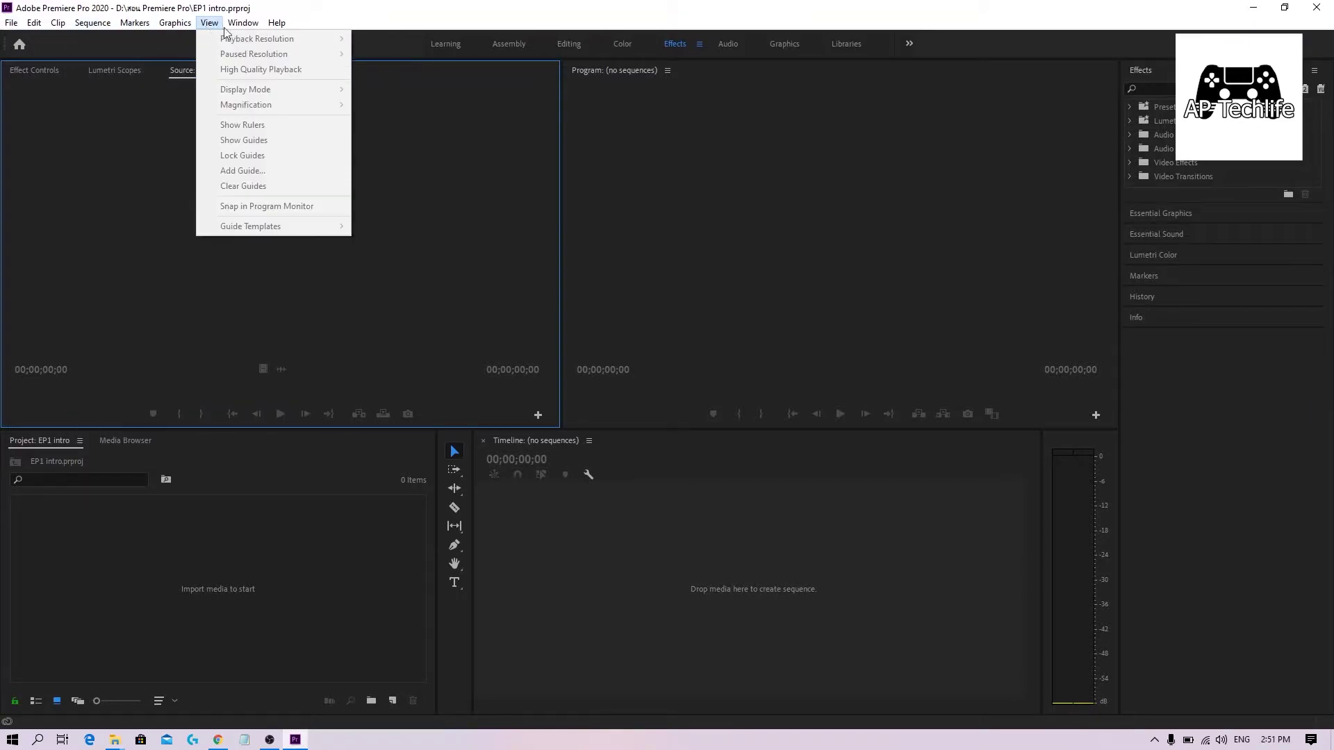
{"action": "left_click", "coordinate": [515, 17]}
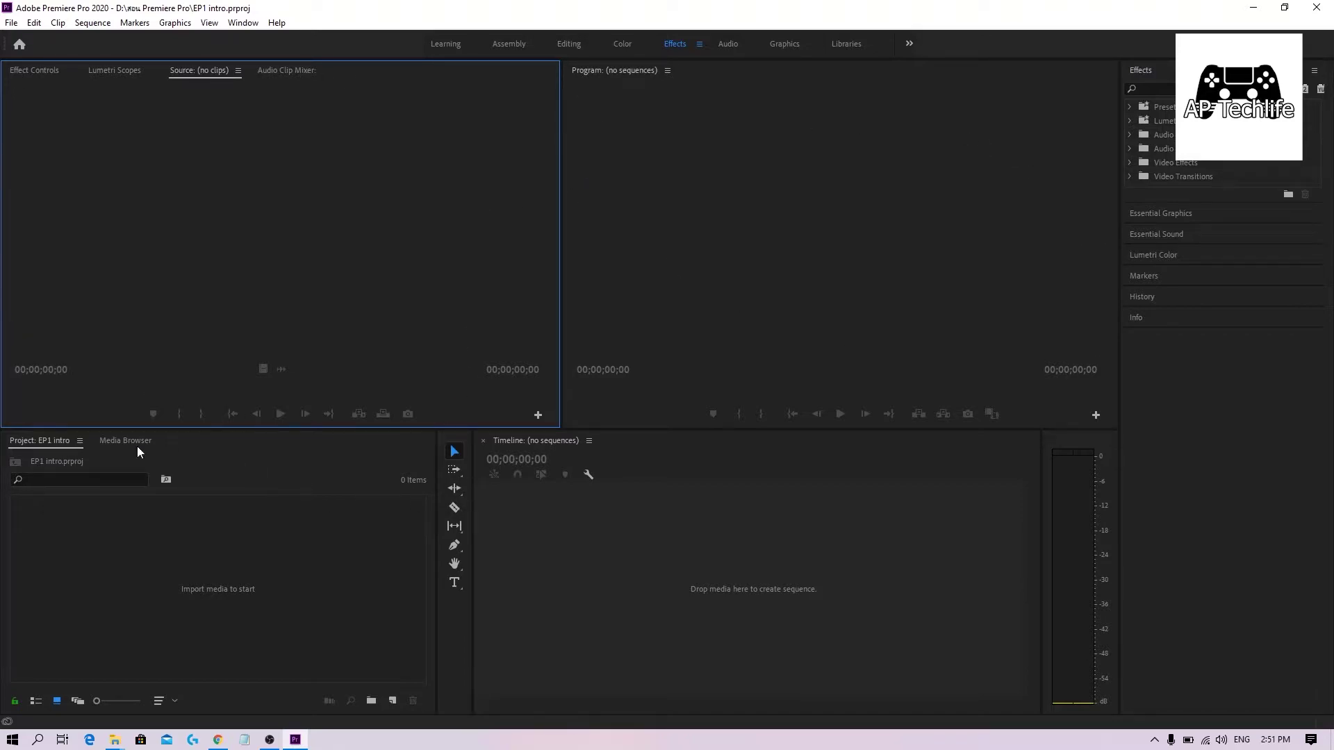
{"action": "left_click", "coordinate": [708, 280]}
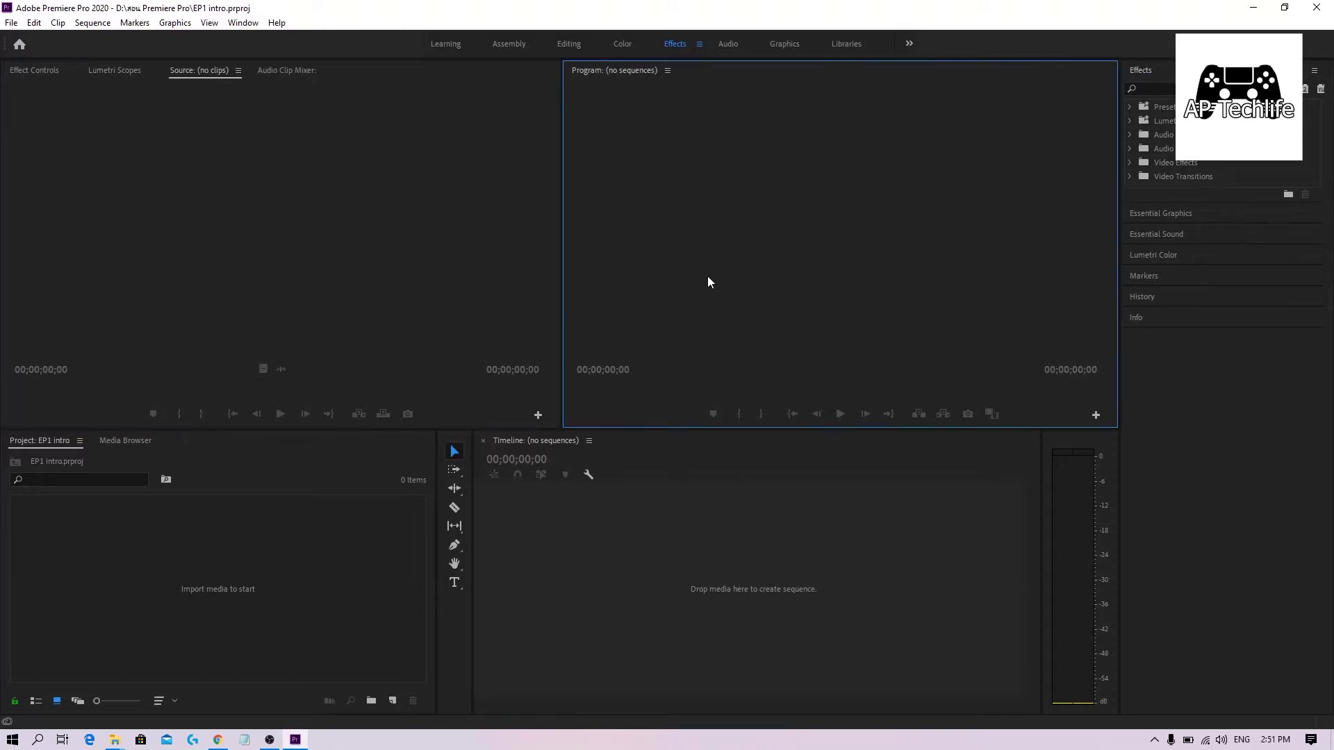
{"action": "left_click", "coordinate": [400, 415]}
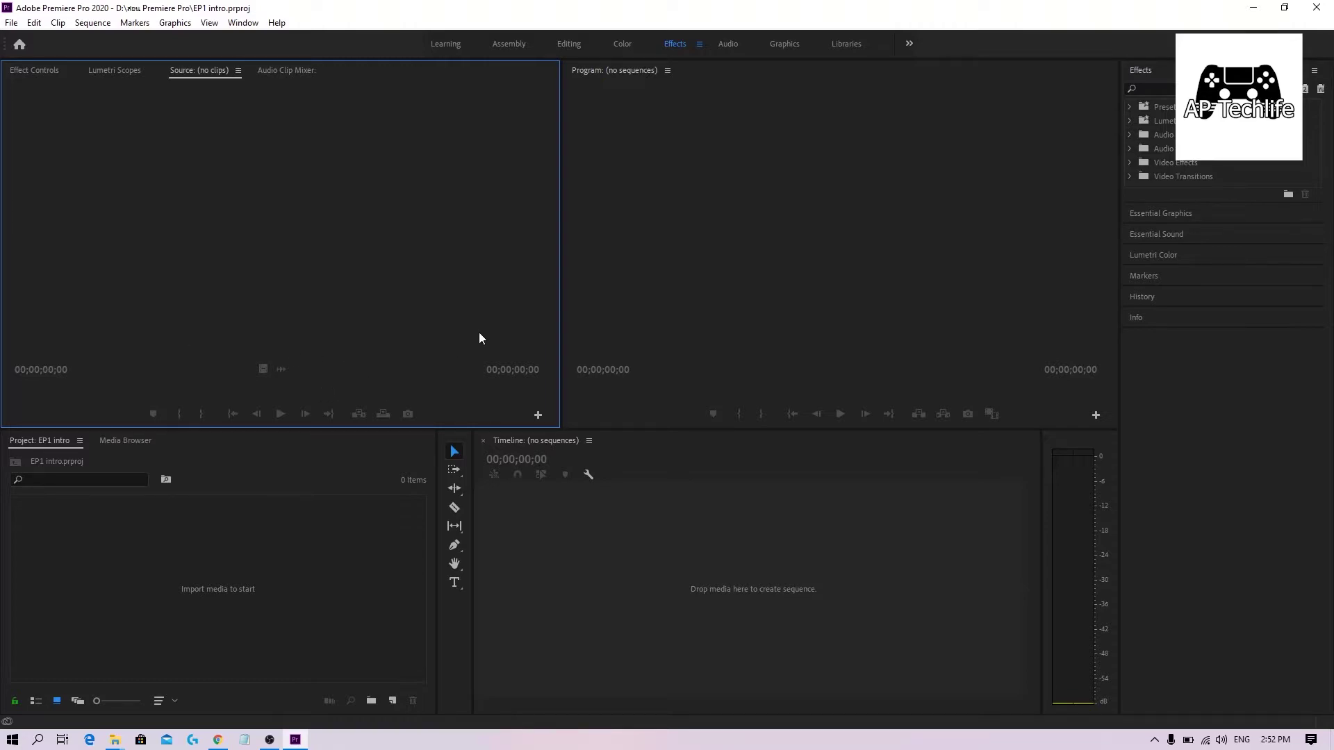
{"action": "left_click", "coordinate": [787, 286]}
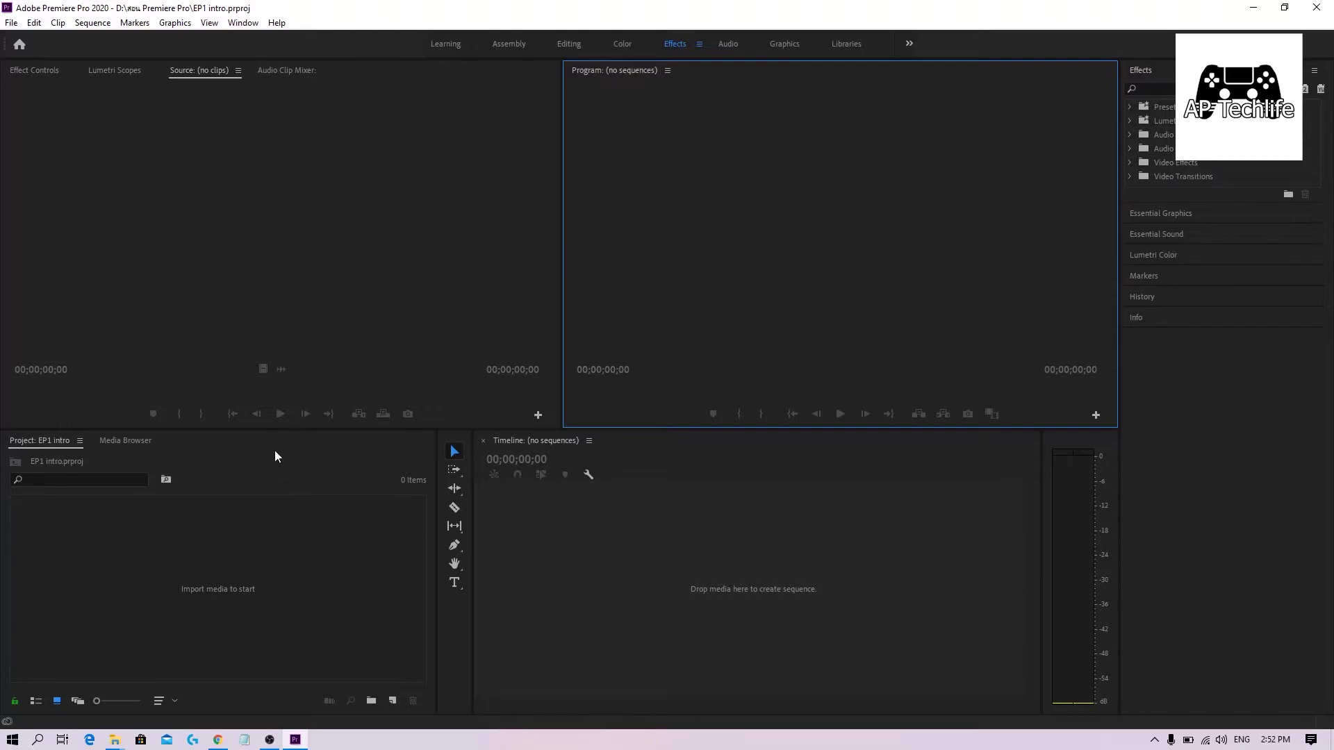
{"action": "left_click", "coordinate": [202, 546]}
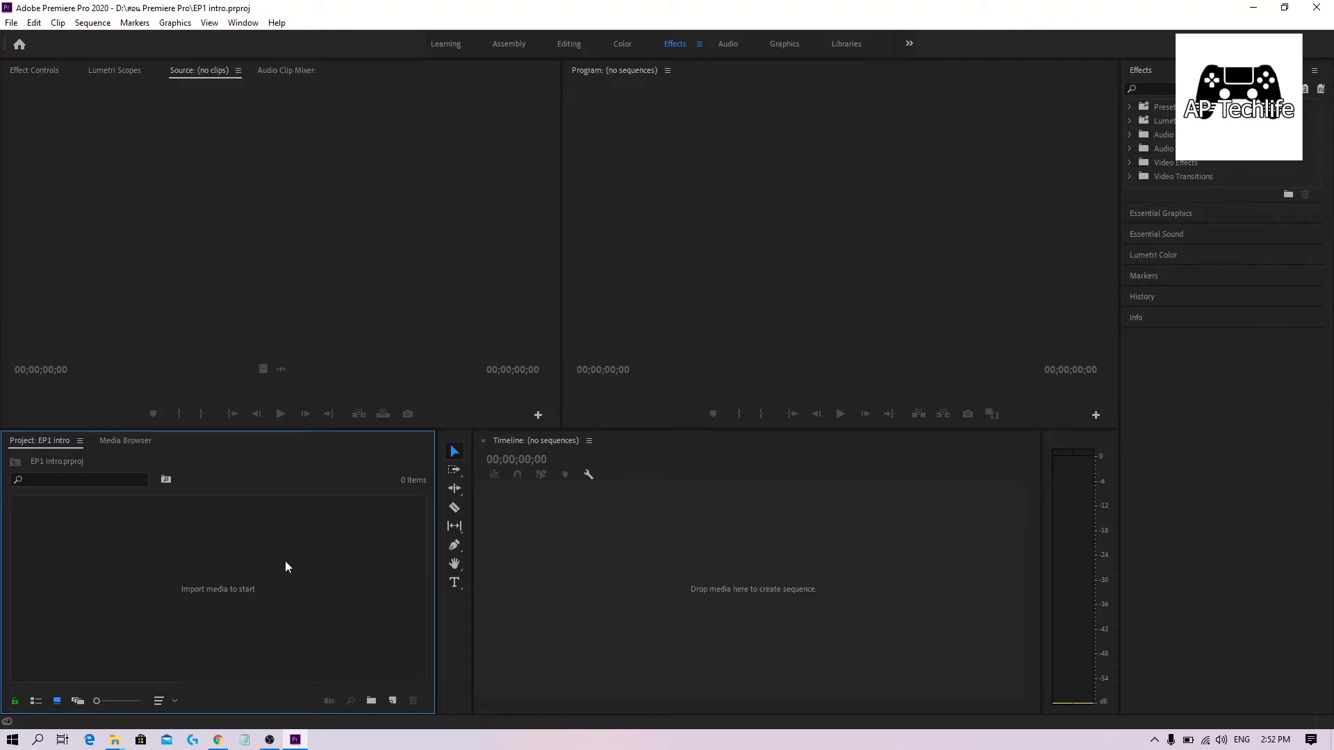
Drag Club.mp3 and DSC_0049.MOV from the สอน Premiere Pro folder into Premiere's Project panel
{"action": "mouse_move", "coordinate": [115, 746]}
{"action": "left_click", "coordinate": [115, 739]}
{"action": "left_click", "coordinate": [206, 668]}
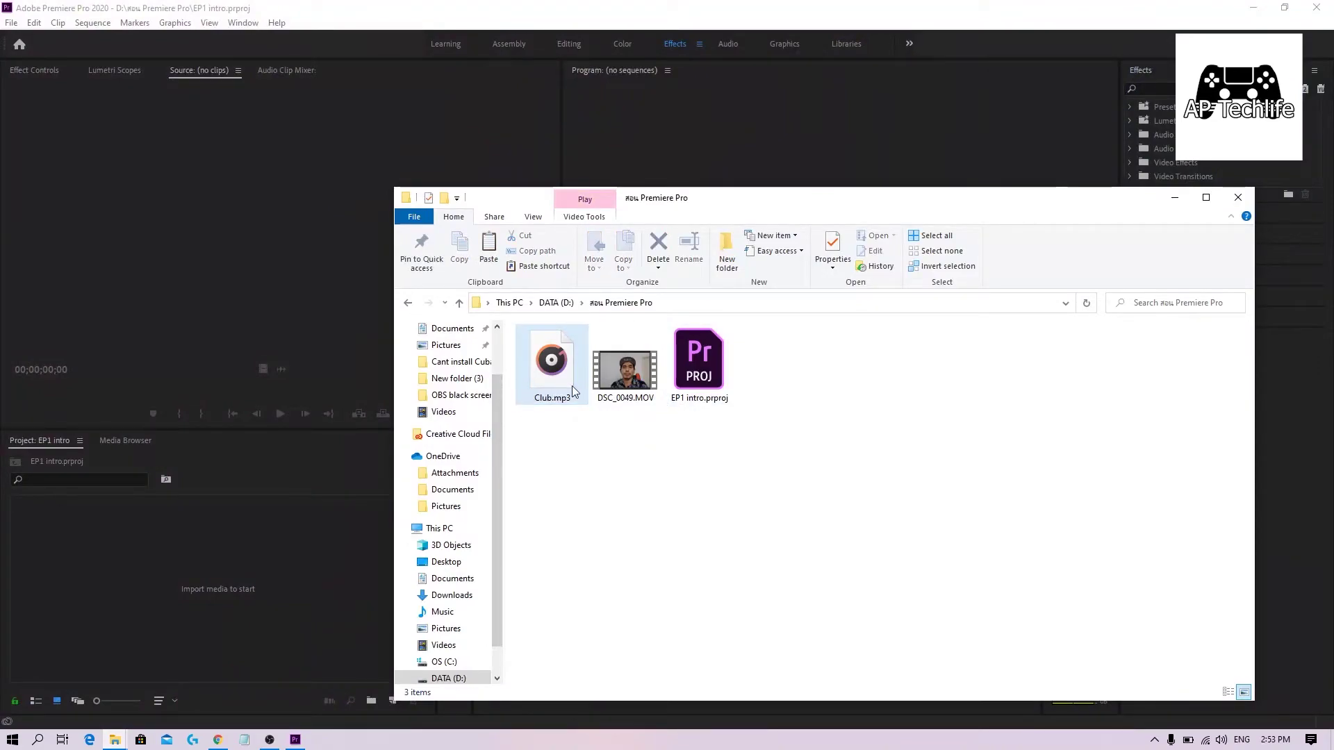
{"action": "left_click_drag", "start_coordinate": [573, 385], "coordinate": [155, 567]}
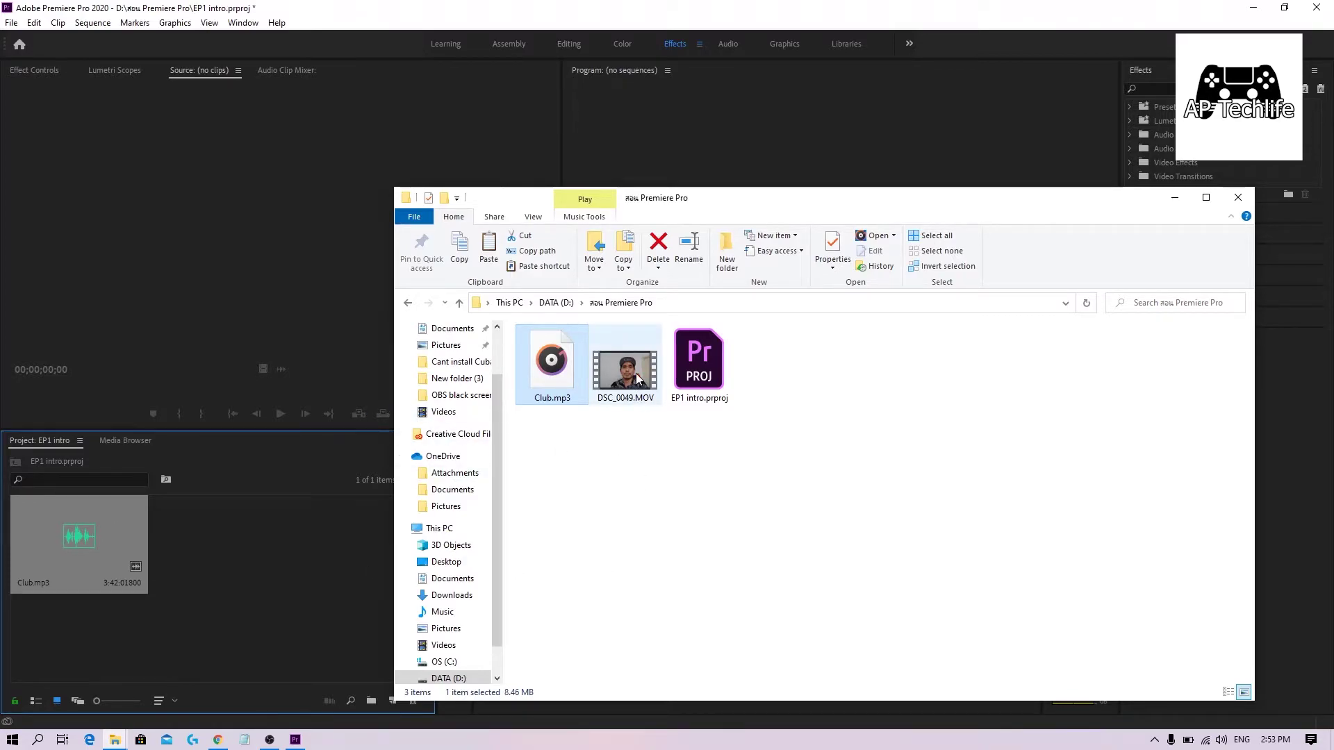
{"action": "left_click_drag", "start_coordinate": [635, 373], "coordinate": [250, 587]}
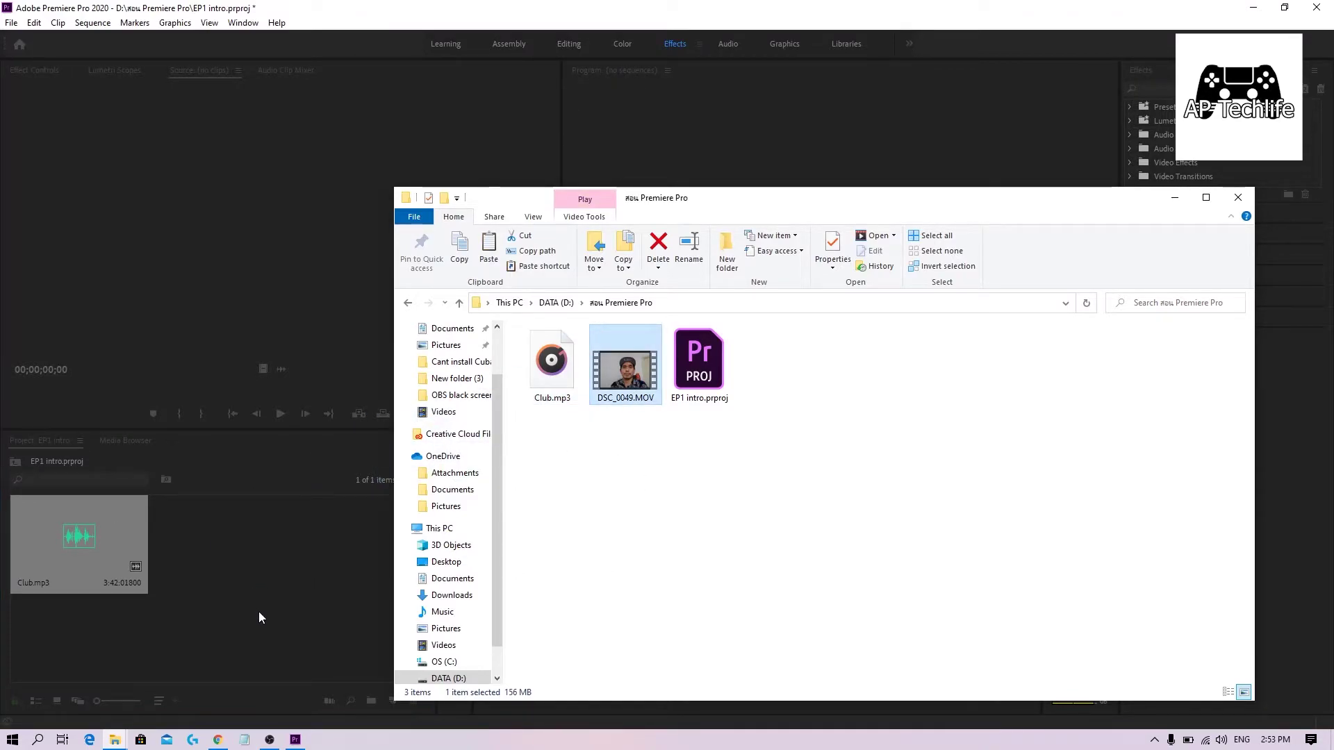
{"action": "left_click", "coordinate": [492, 8]}
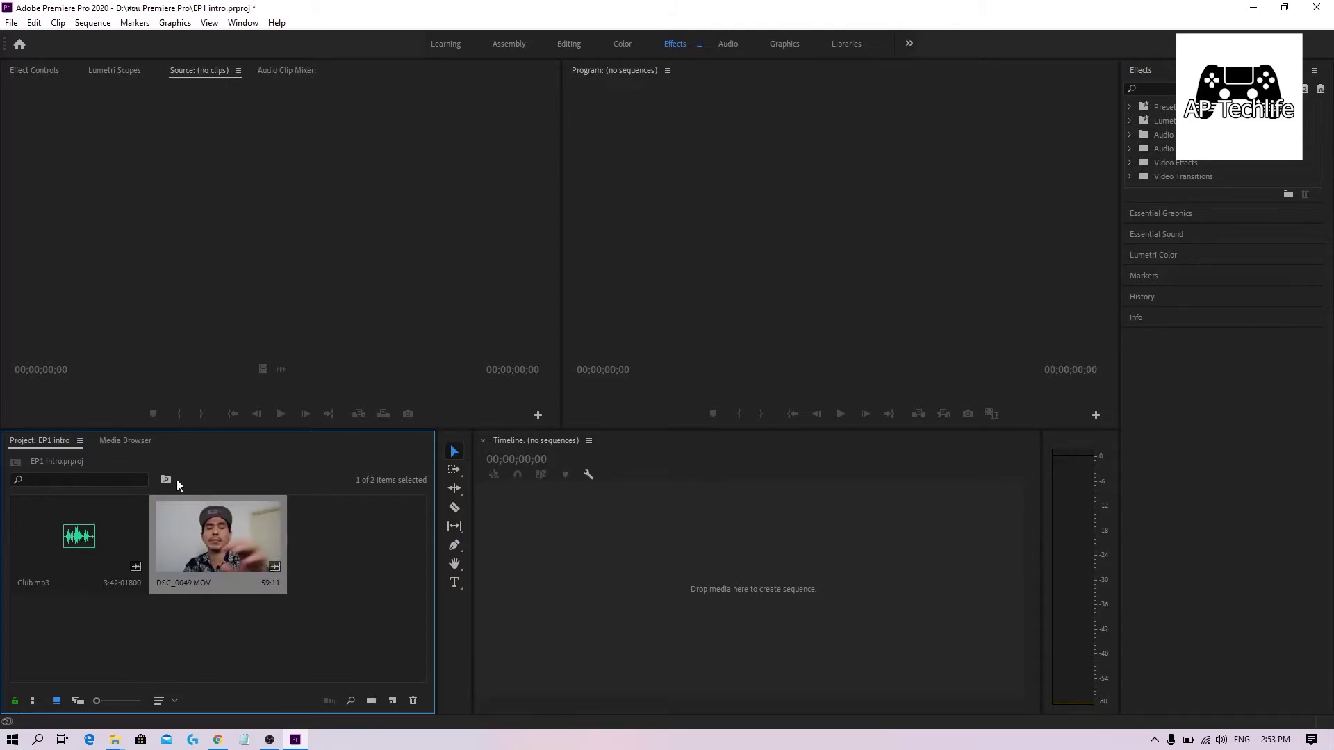
{"action": "left_click", "coordinate": [343, 655]}
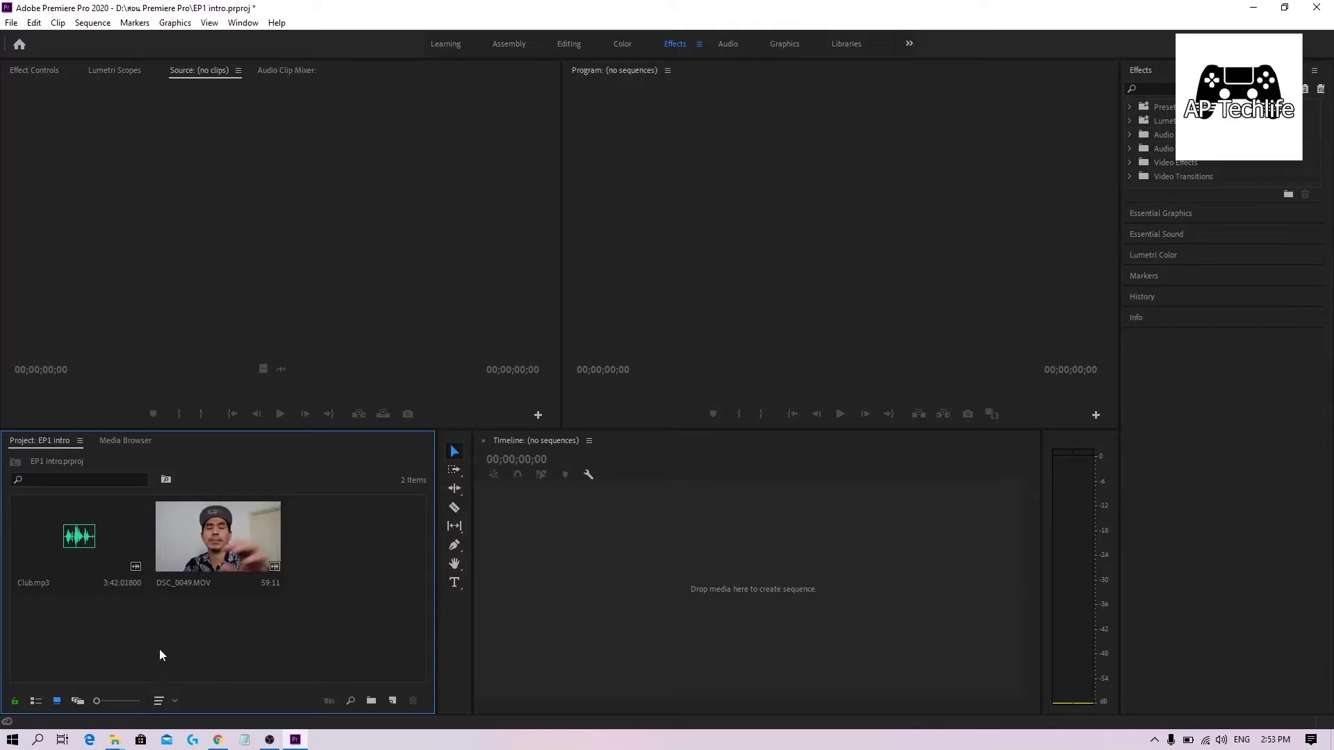
Check the Project panel sort options and enlarge the media thumbnails
{"action": "left_click", "coordinate": [160, 702]}
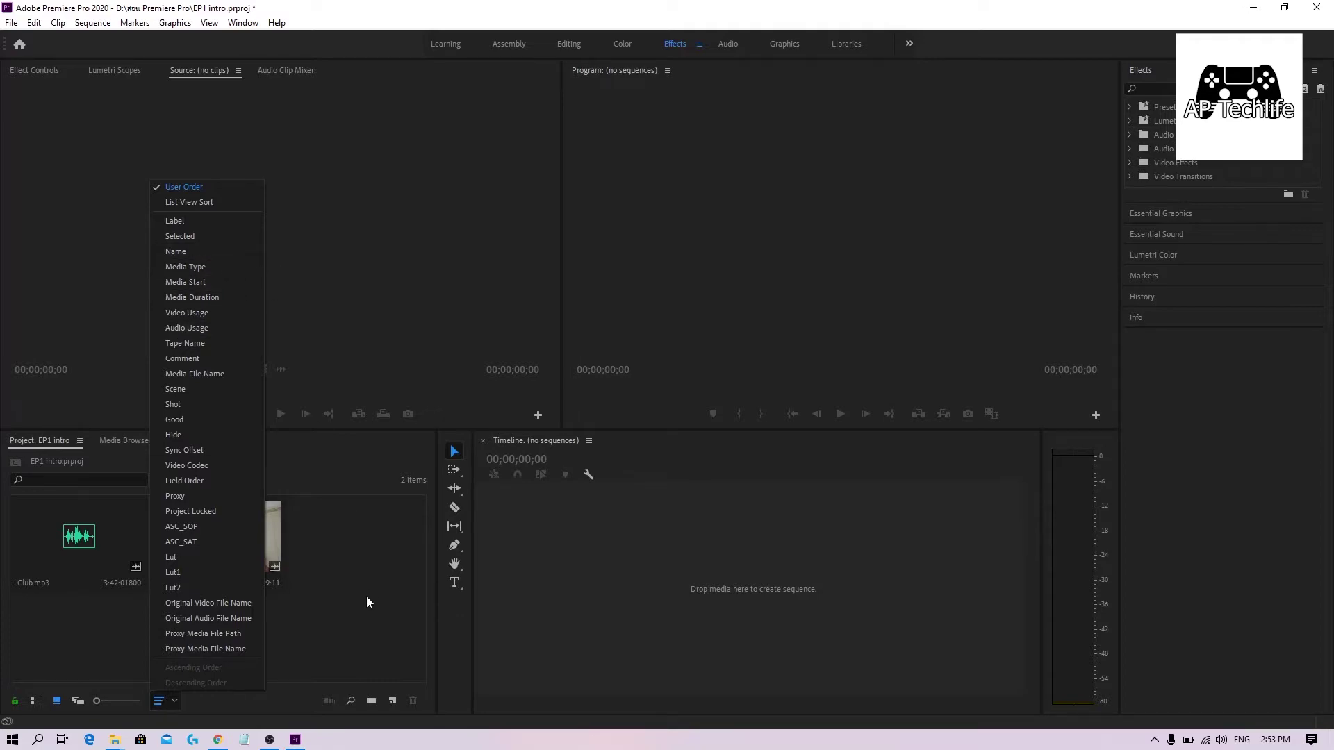
{"action": "left_click", "coordinate": [351, 631]}
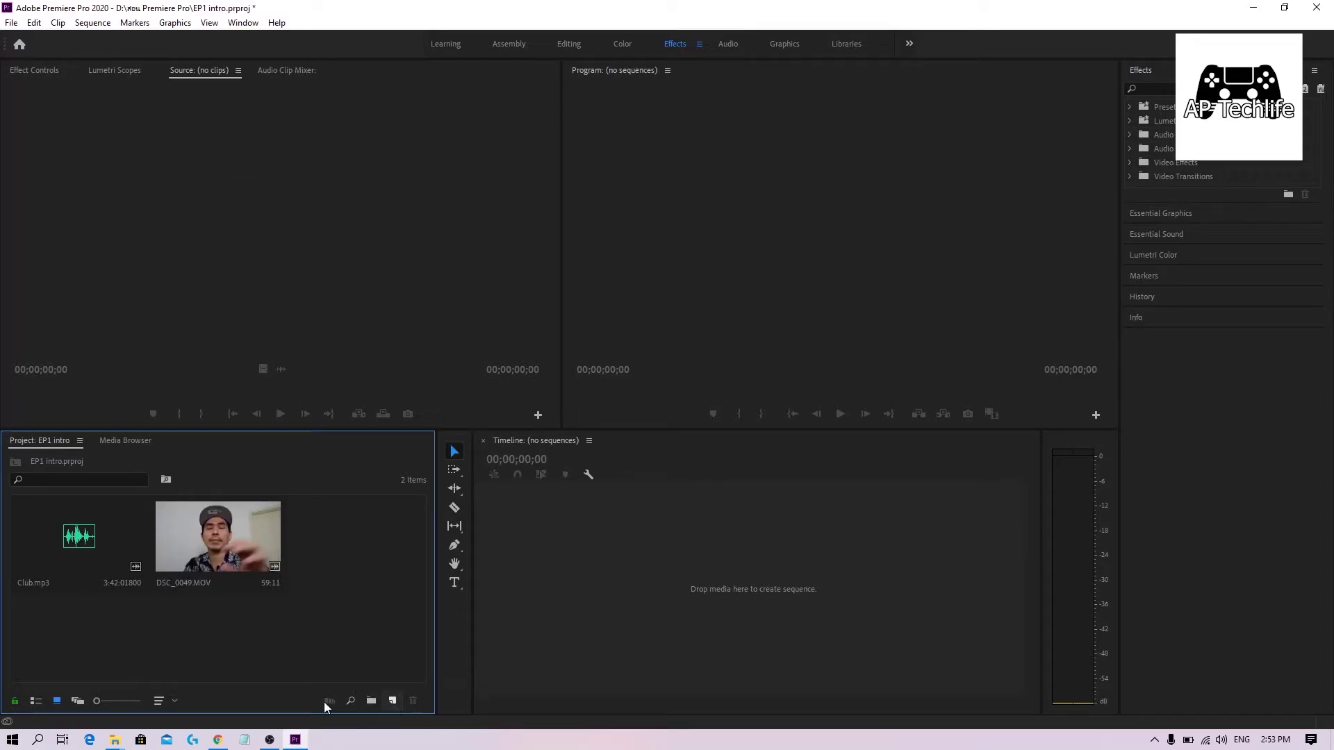
{"action": "left_click_drag", "start_coordinate": [98, 701], "coordinate": [139, 702]}
Switch the Project panel to List View, then to Icon View after briefly trying Freeform
{"action": "left_click", "coordinate": [40, 702]}
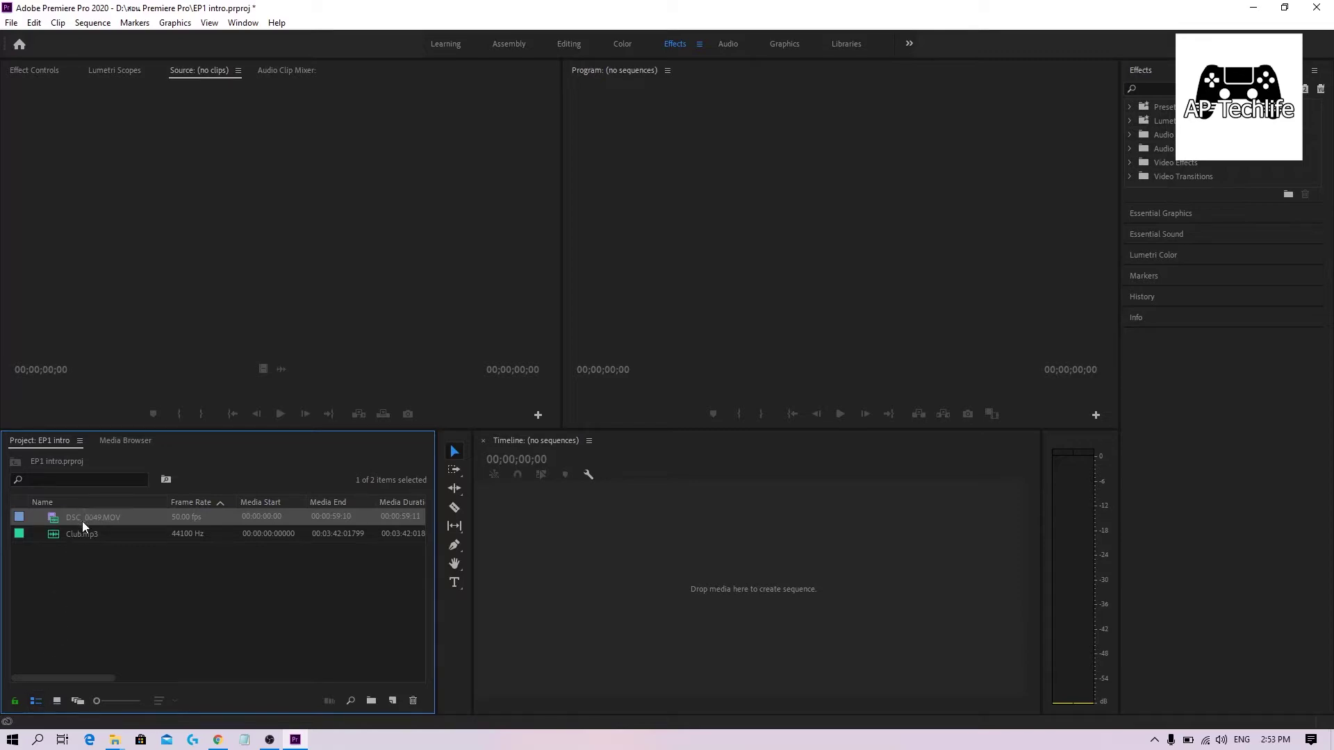
{"action": "left_click", "coordinate": [145, 600]}
{"action": "left_click", "coordinate": [58, 700]}
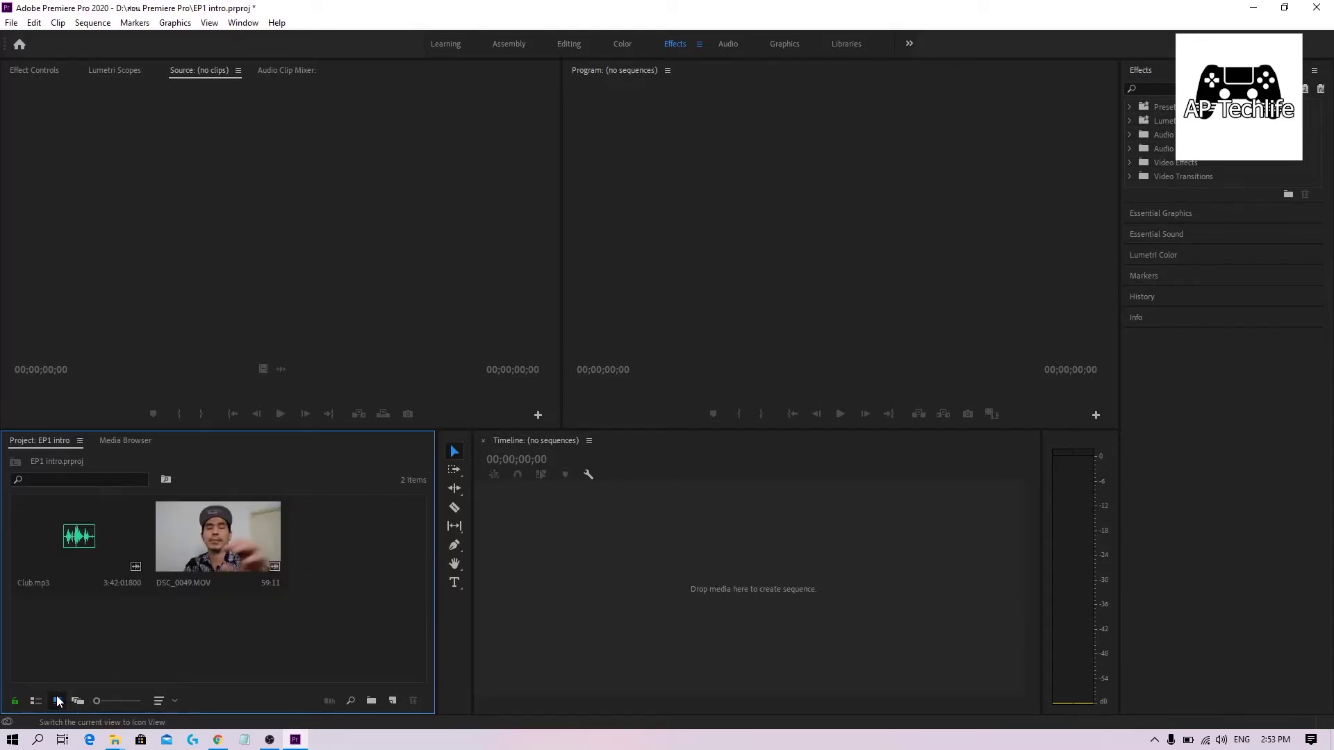
{"action": "left_click", "coordinate": [78, 700]}
{"action": "left_click", "coordinate": [57, 702]}
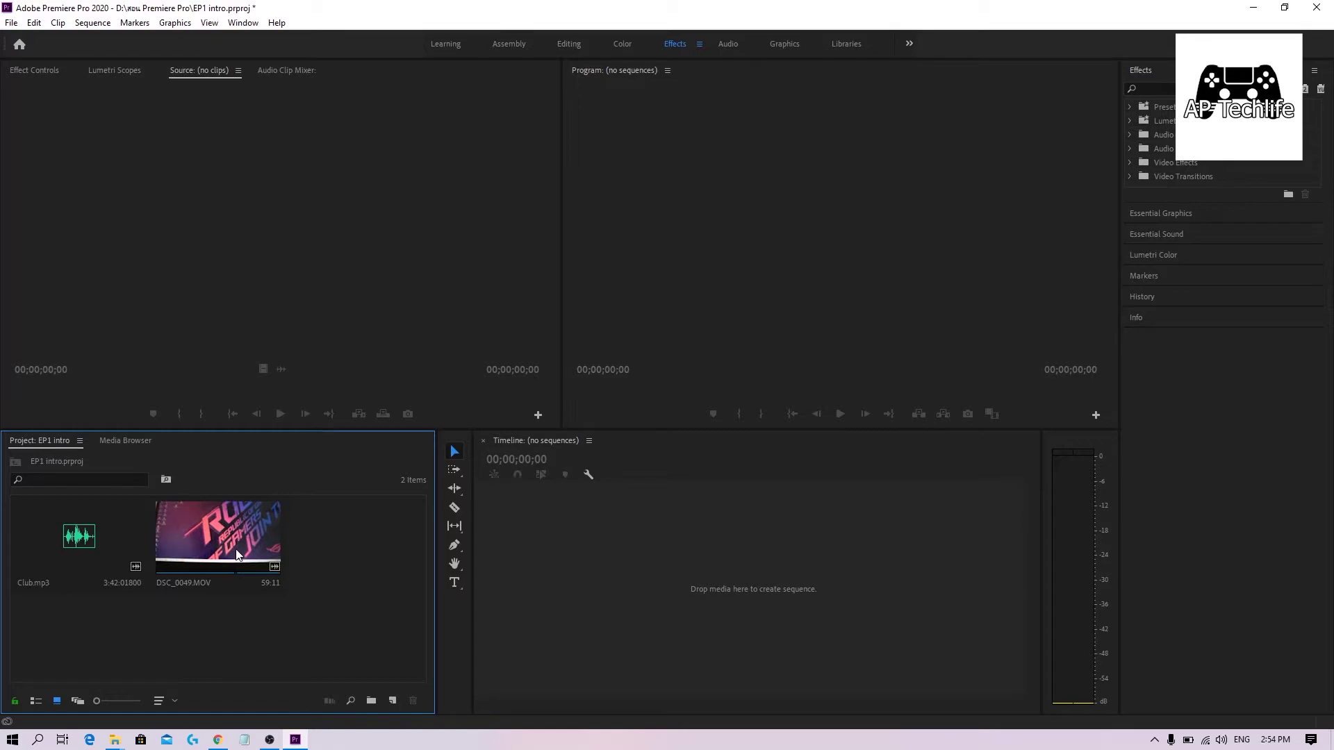
Drag DSC_0049.MOV into the empty Timeline to create the DSC_0049 sequence
{"action": "left_click", "coordinate": [201, 544]}
{"action": "mouse_move", "coordinate": [200, 544]}
{"action": "left_mouse_down"}
{"action": "mouse_move", "coordinate": [542, 580]}
{"action": "mouse_move", "coordinate": [548, 614]}
{"action": "left_mouse_up"}
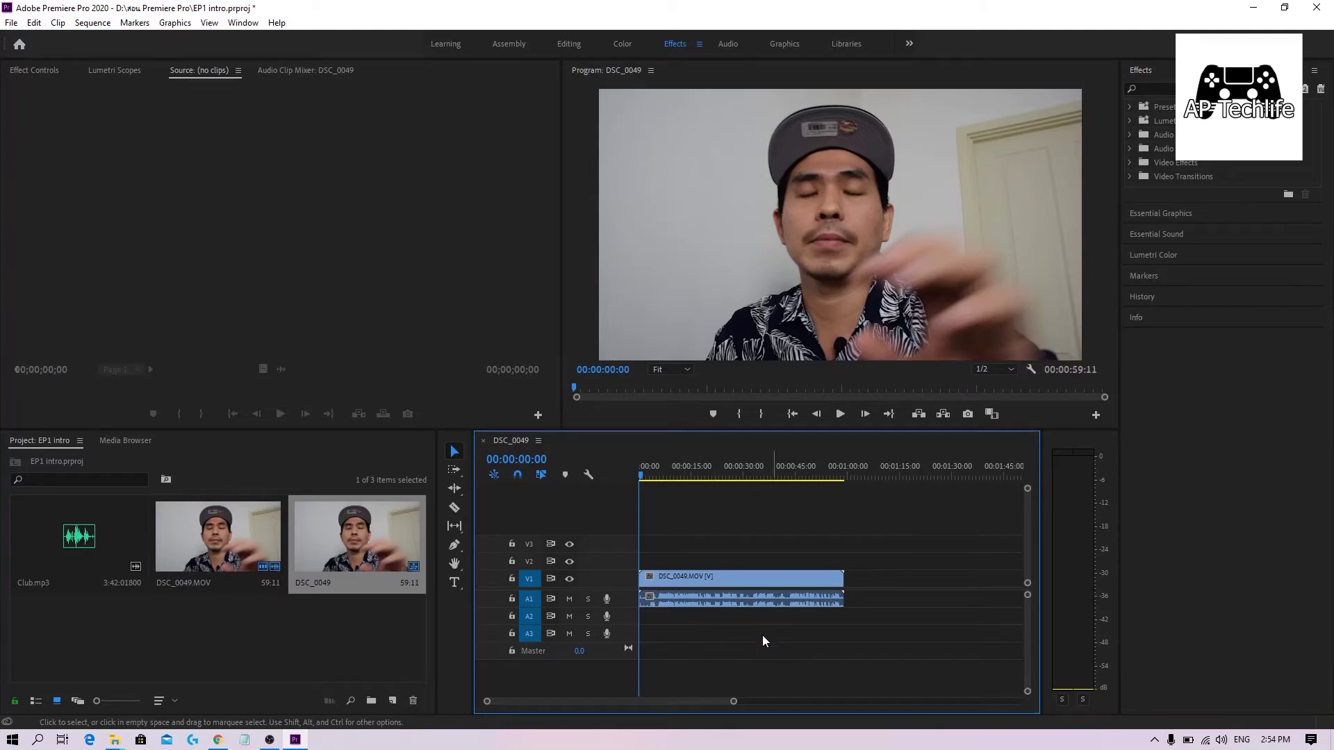
{"action": "left_click", "coordinate": [747, 594]}
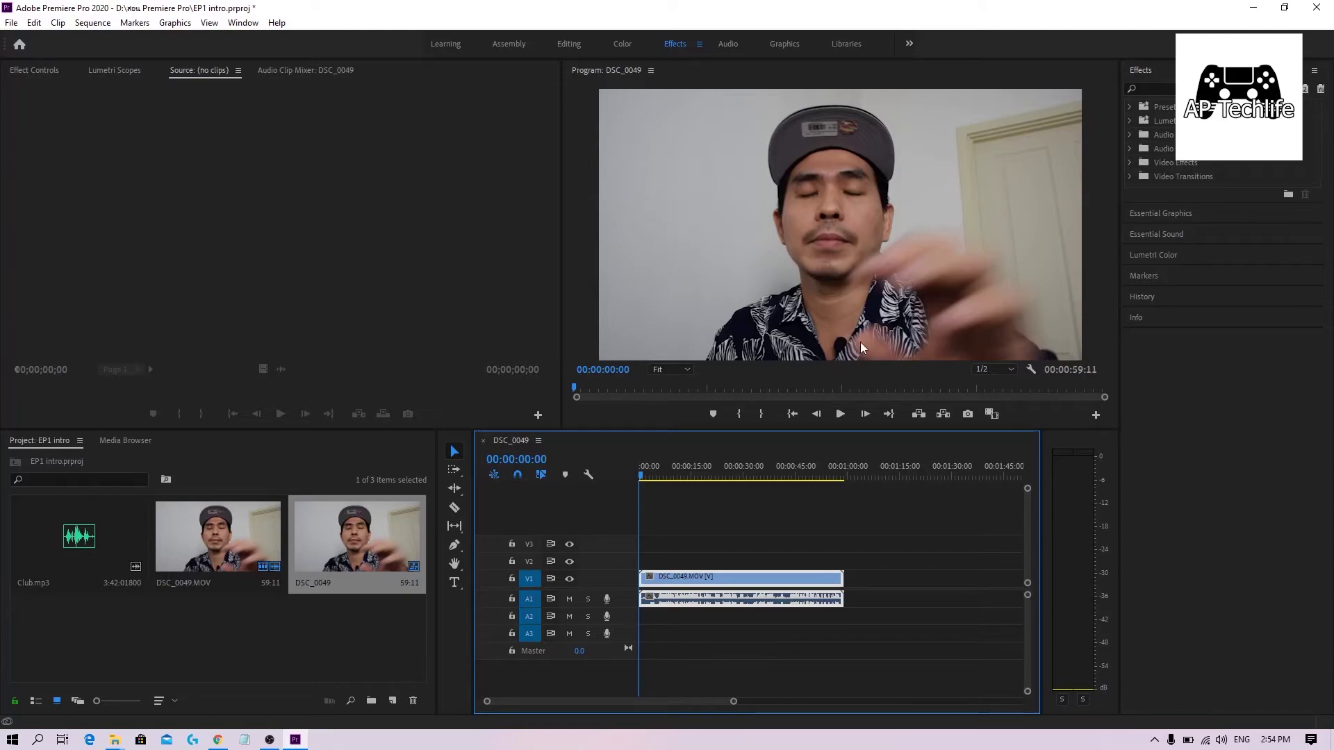
Play the sequence briefly, stopping at 00:00:02:05, and reselect DSC_0049.MOV in the project
{"action": "left_click", "coordinate": [839, 415]}
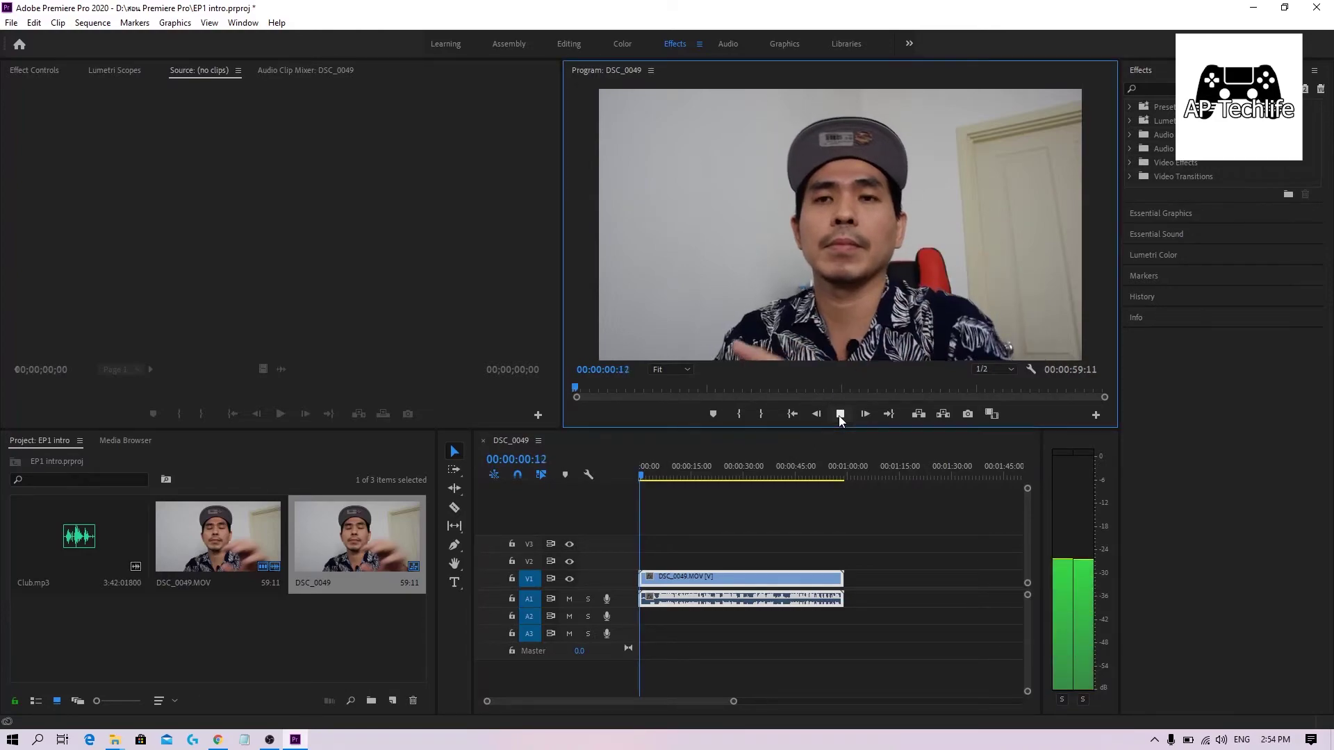
{"action": "left_click", "coordinate": [839, 414]}
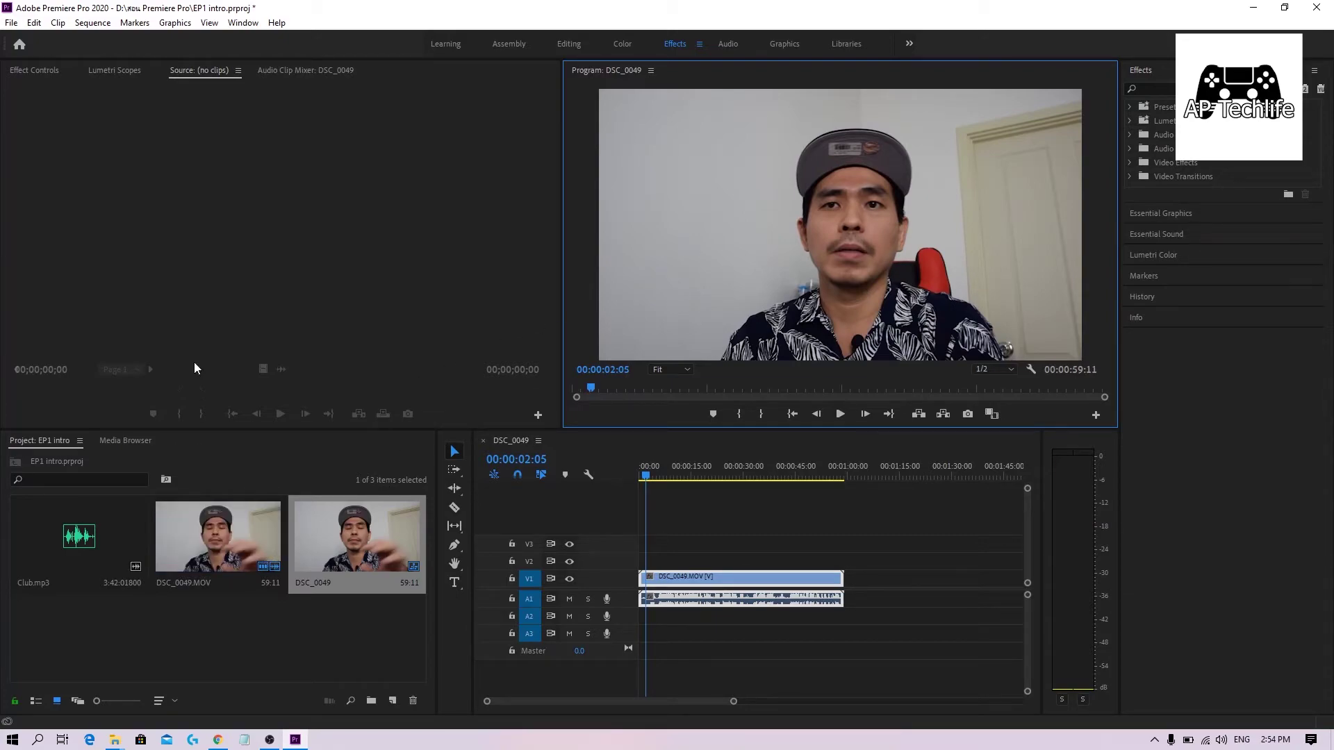
{"action": "left_click", "coordinate": [206, 548]}
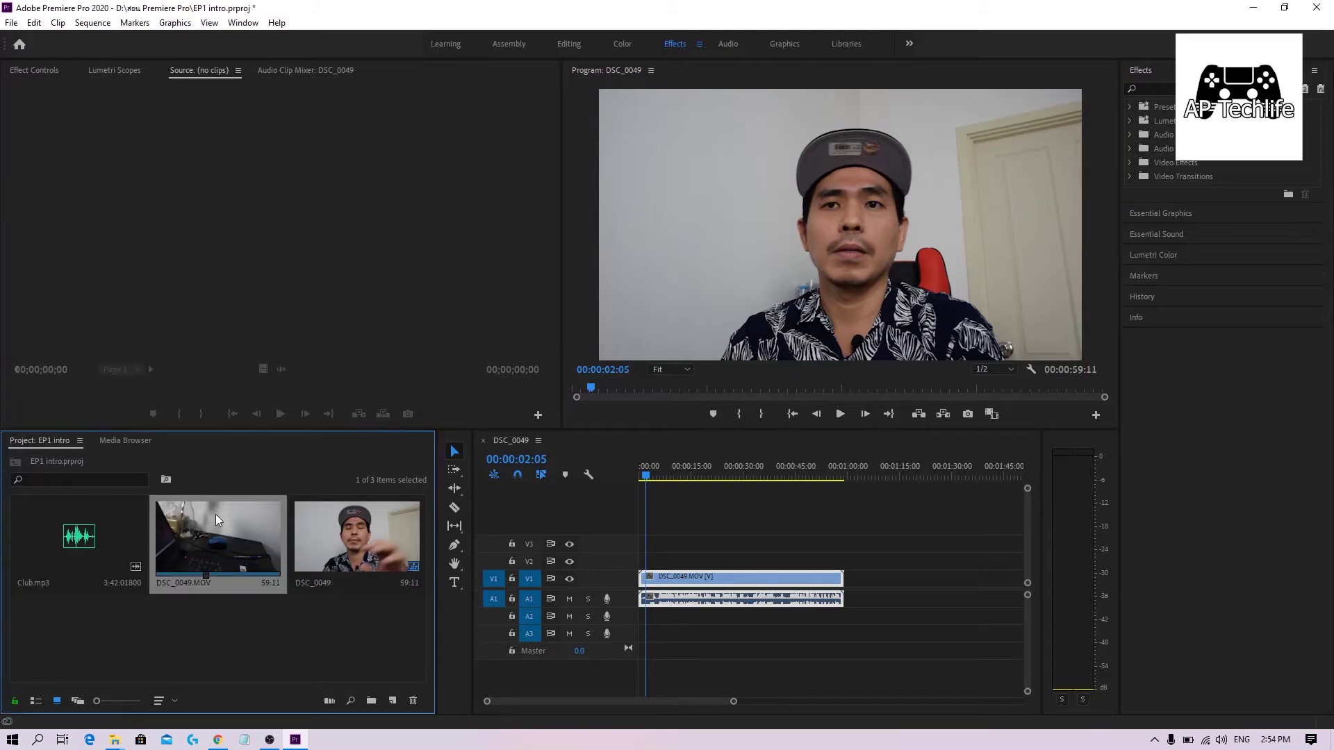
Open DSC_0049.MOV in the Source monitor, play it and scrub through its footage
{"action": "double_click", "coordinate": [216, 514]}
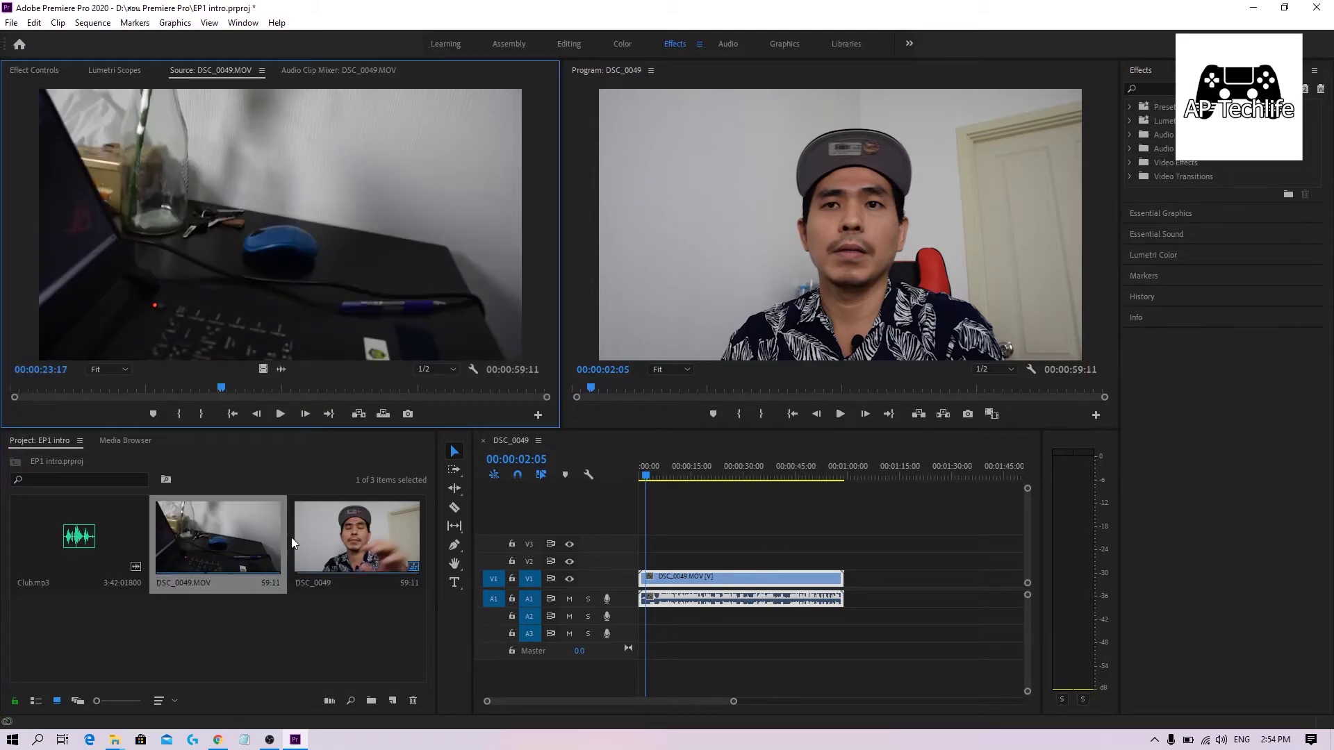
{"action": "left_click", "coordinate": [210, 536]}
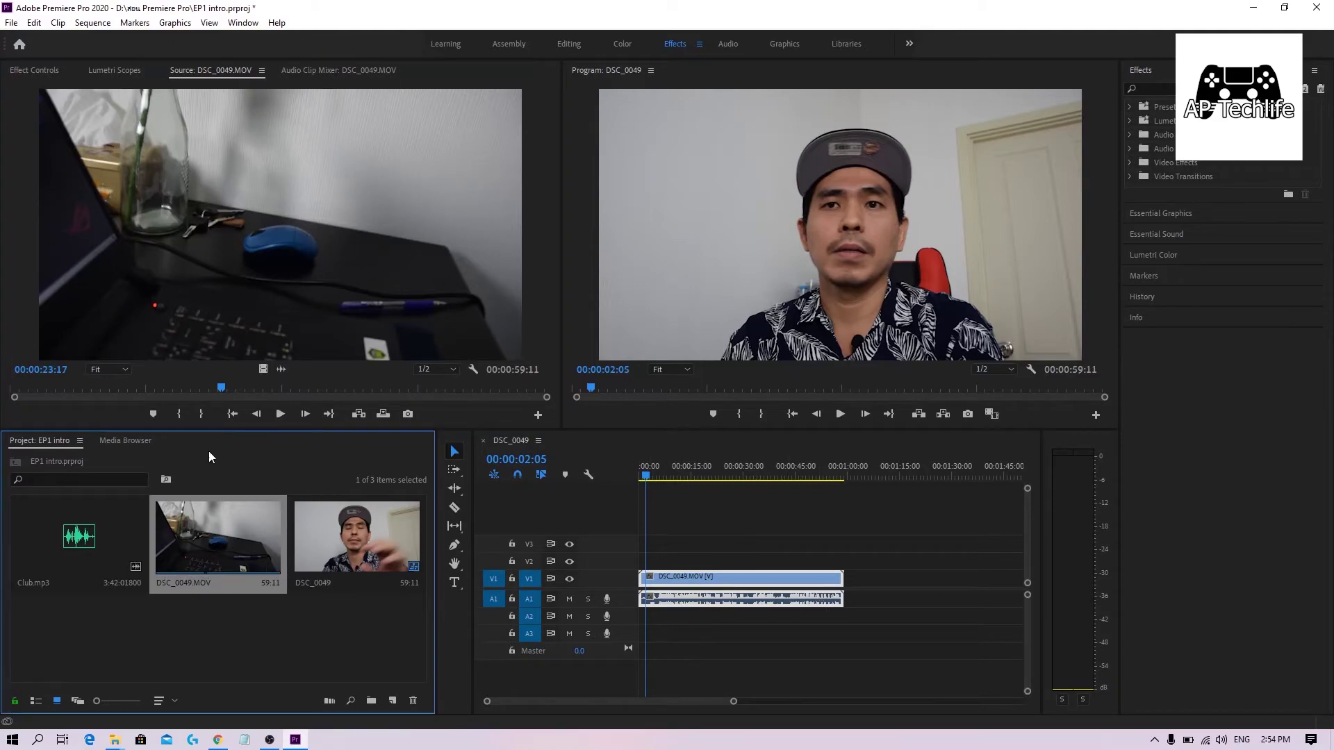
{"action": "left_click", "coordinate": [280, 414]}
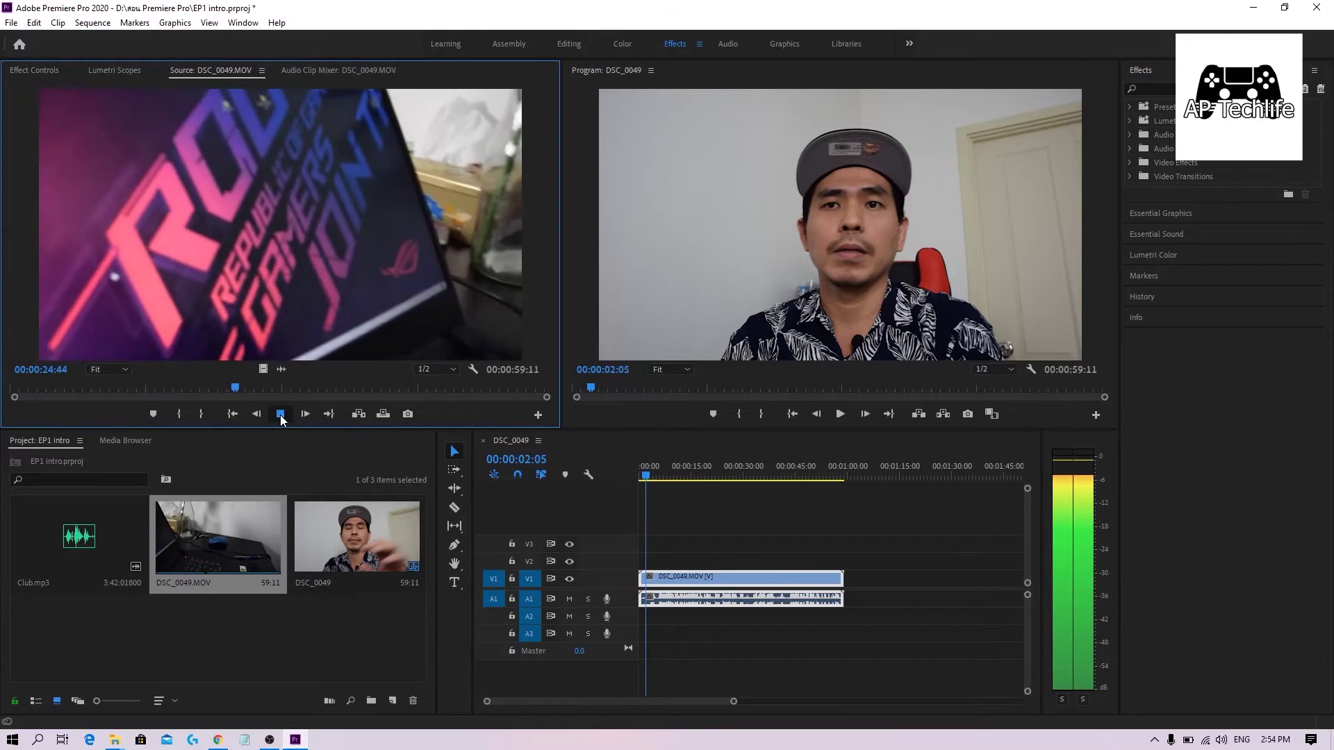
{"action": "left_click_drag", "start_coordinate": [229, 388], "coordinate": [57, 387]}
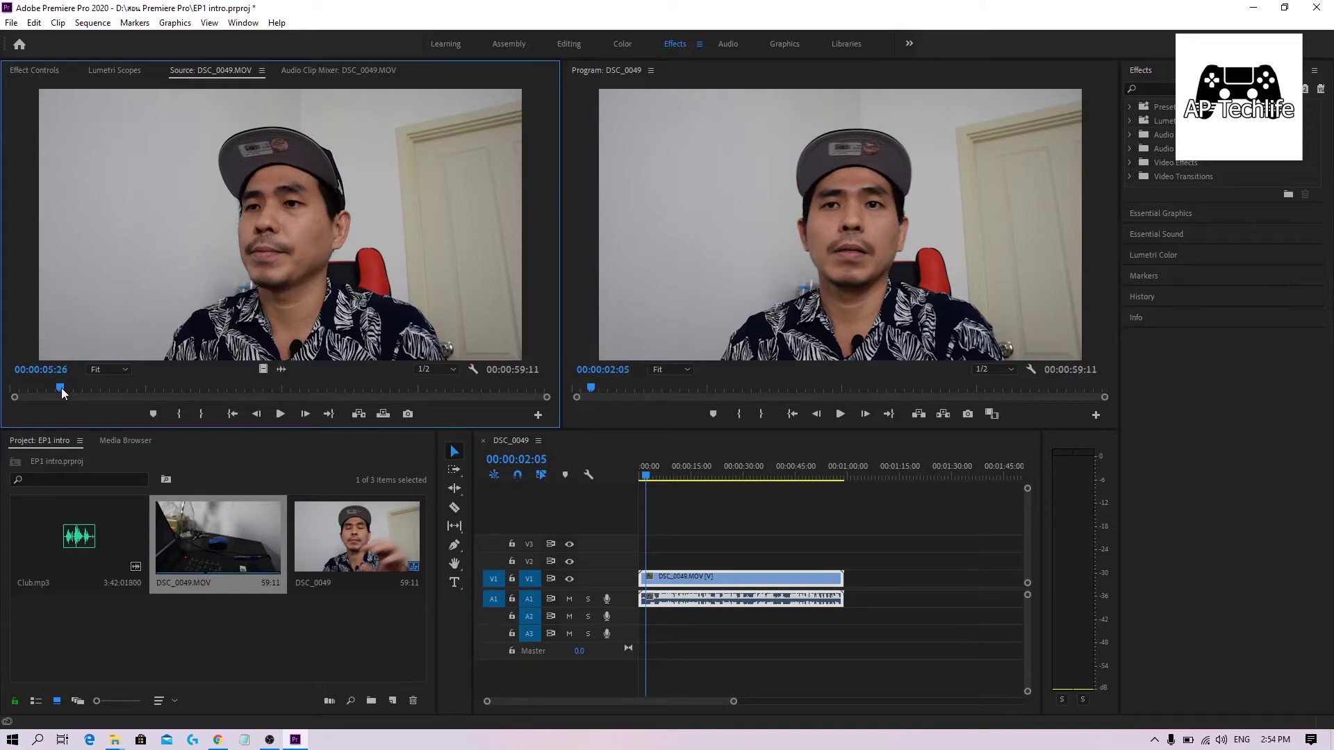
{"action": "left_click_drag", "start_coordinate": [61, 388], "coordinate": [122, 388]}
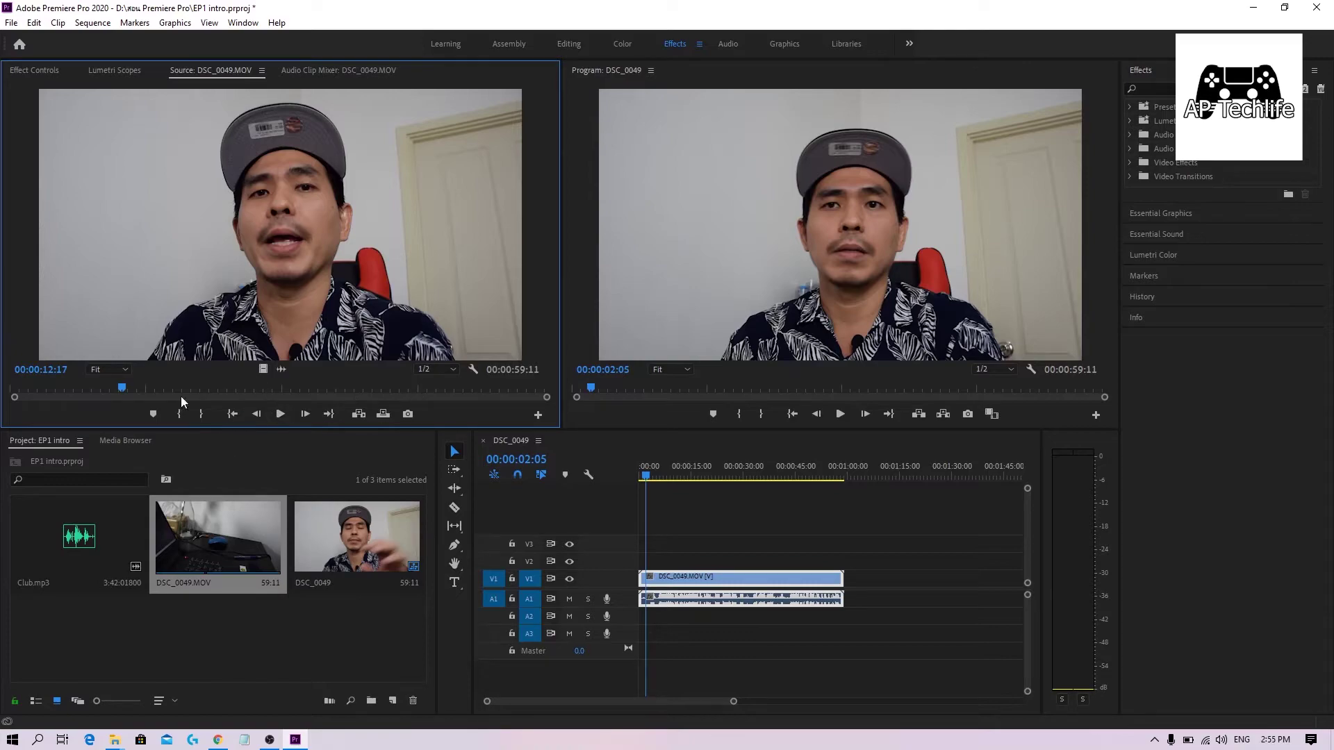
{"action": "mouse_move", "coordinate": [121, 388]}
{"action": "left_mouse_down"}
{"action": "mouse_move", "coordinate": [359, 389]}
{"action": "mouse_move", "coordinate": [14, 389]}
{"action": "left_mouse_up"}
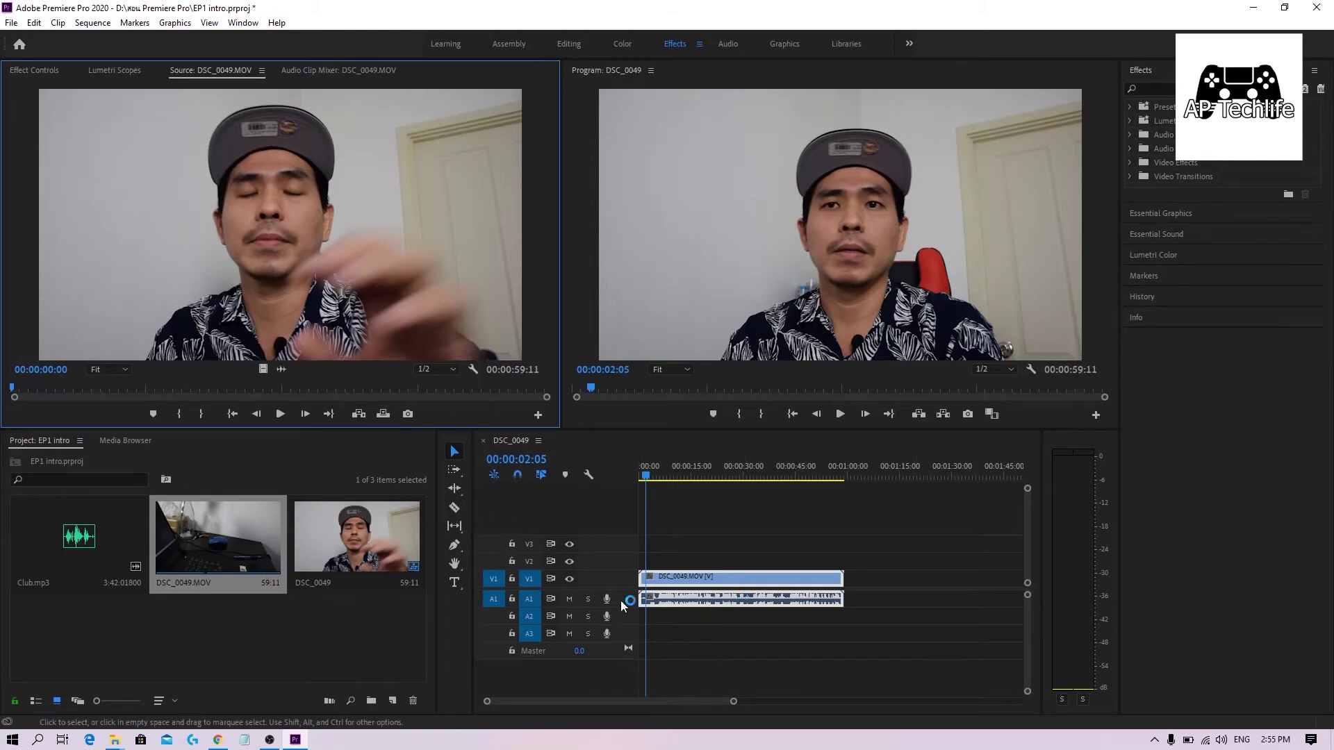
Place Club.mp3 on a lower audio track of DSC_0049, starting at 00:00:00
{"action": "mouse_move", "coordinate": [79, 542]}
{"action": "left_mouse_down"}
{"action": "mouse_move", "coordinate": [834, 587]}
{"action": "mouse_move", "coordinate": [738, 632]}
{"action": "mouse_move", "coordinate": [643, 625]}
{"action": "mouse_move", "coordinate": [677, 629]}
{"action": "left_mouse_up"}
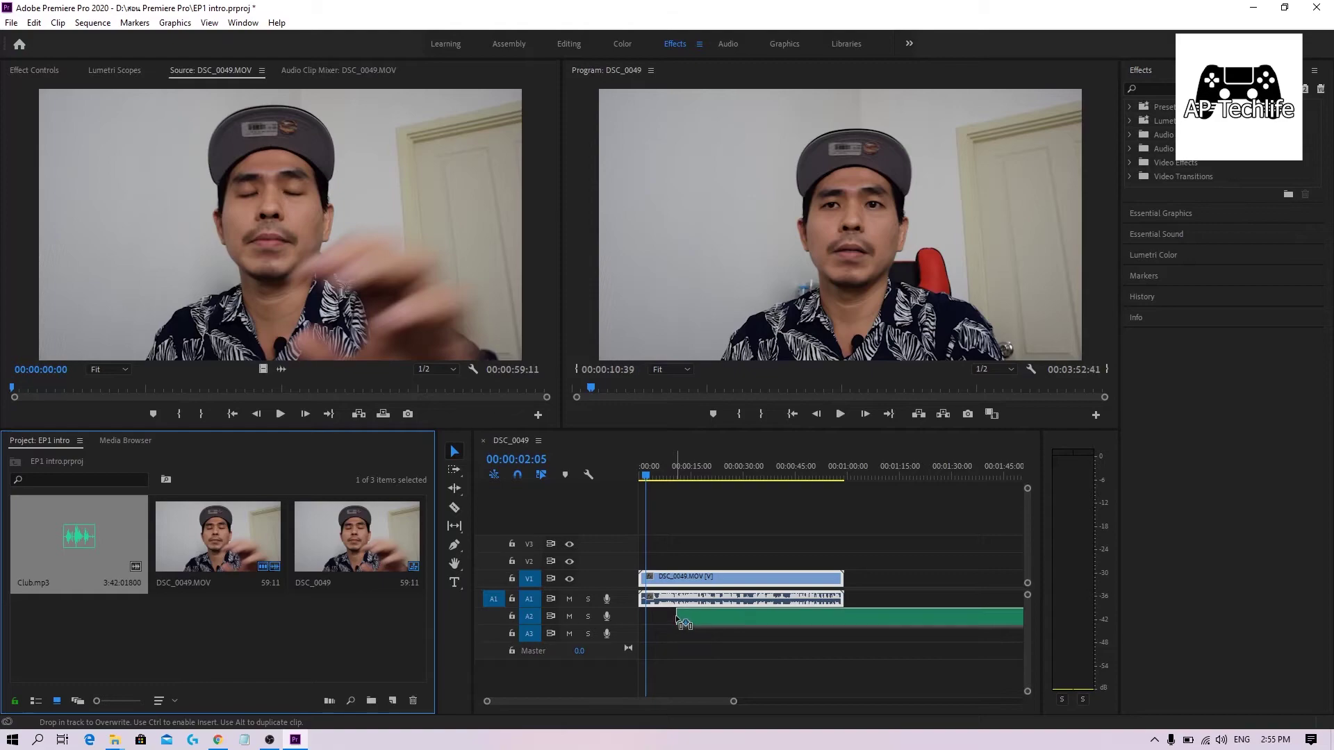
{"action": "left_click_drag", "start_coordinate": [677, 628], "coordinate": [682, 623]}
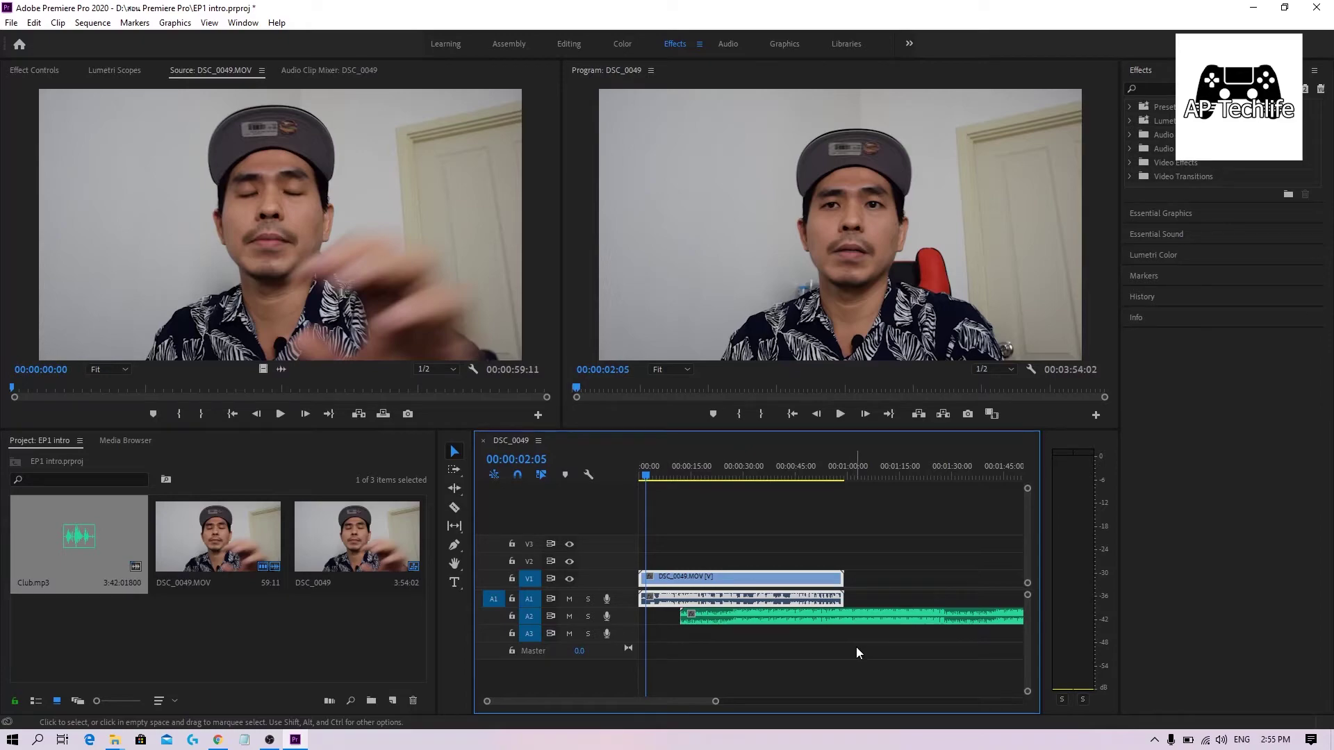
{"action": "left_click_drag", "start_coordinate": [798, 621], "coordinate": [748, 614]}
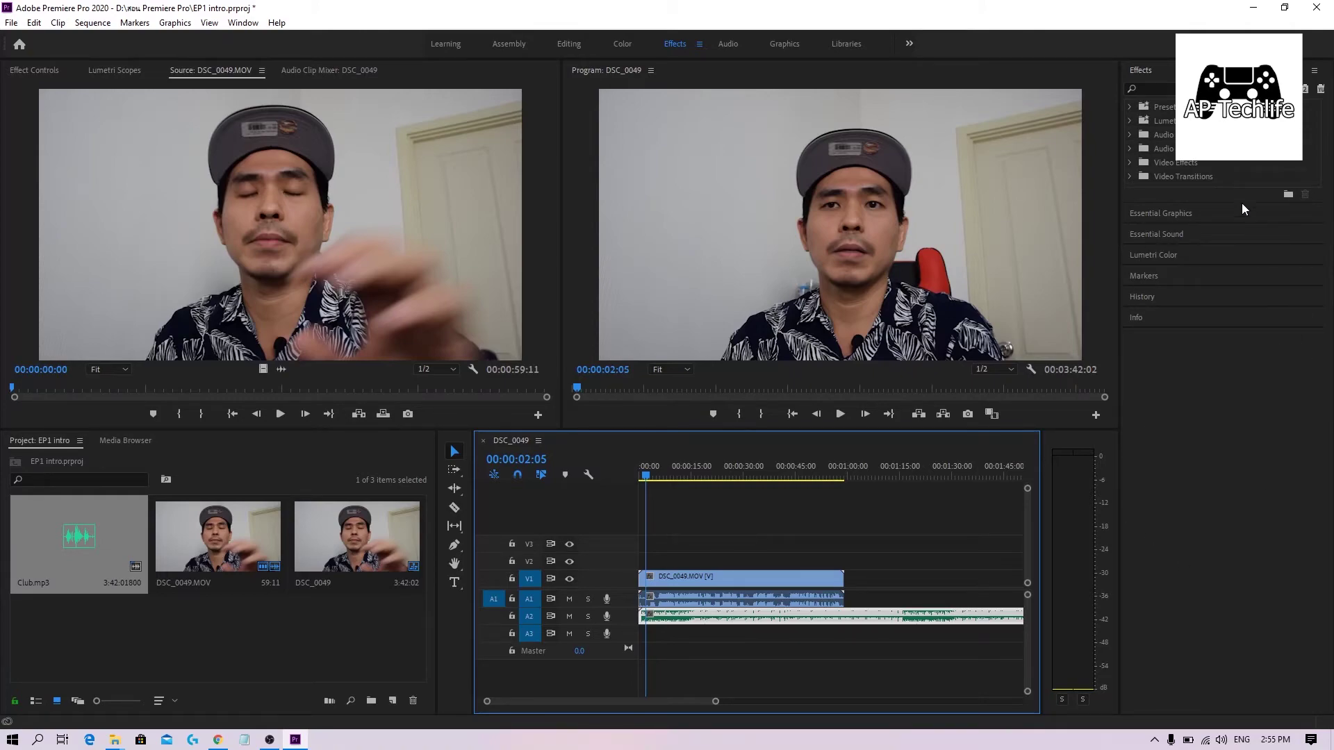
Expand Lumetri Presets, Audio Effects and Video Transitions, then switch to the Learning workspace
{"action": "left_click", "coordinate": [1128, 121]}
{"action": "left_click", "coordinate": [1129, 204]}
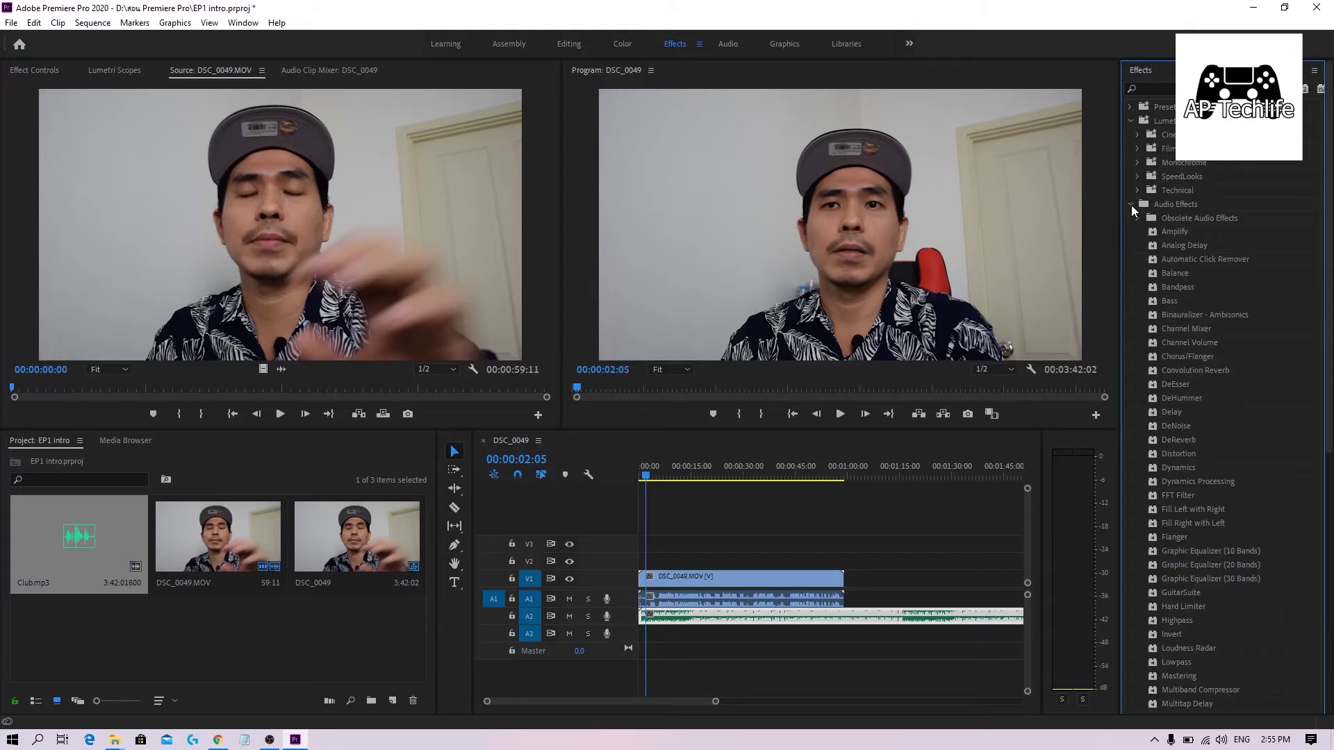
{"action": "scroll", "coordinate": [1138, 234], "scroll_direction": "down", "scroll_amount": 10}
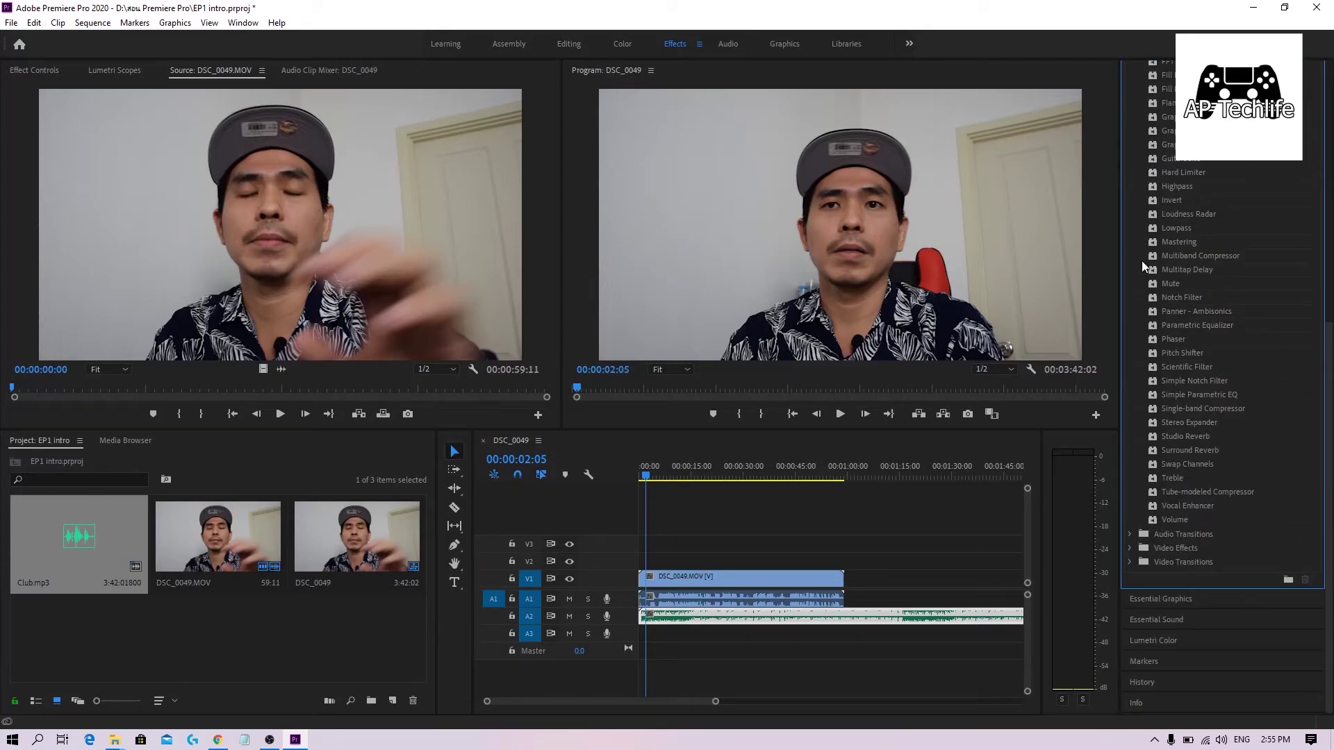
{"action": "left_click", "coordinate": [1130, 562]}
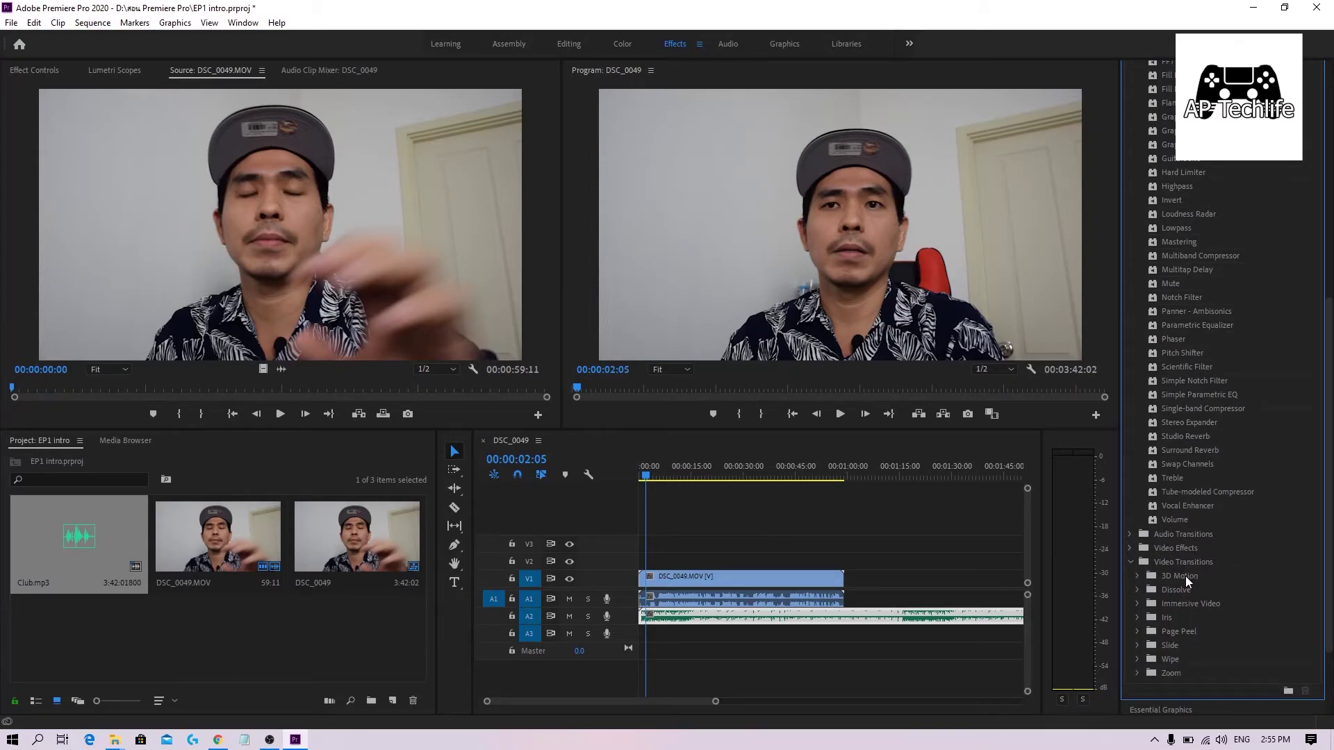
{"action": "scroll", "coordinate": [1176, 382], "scroll_direction": "up", "scroll_amount": 10}
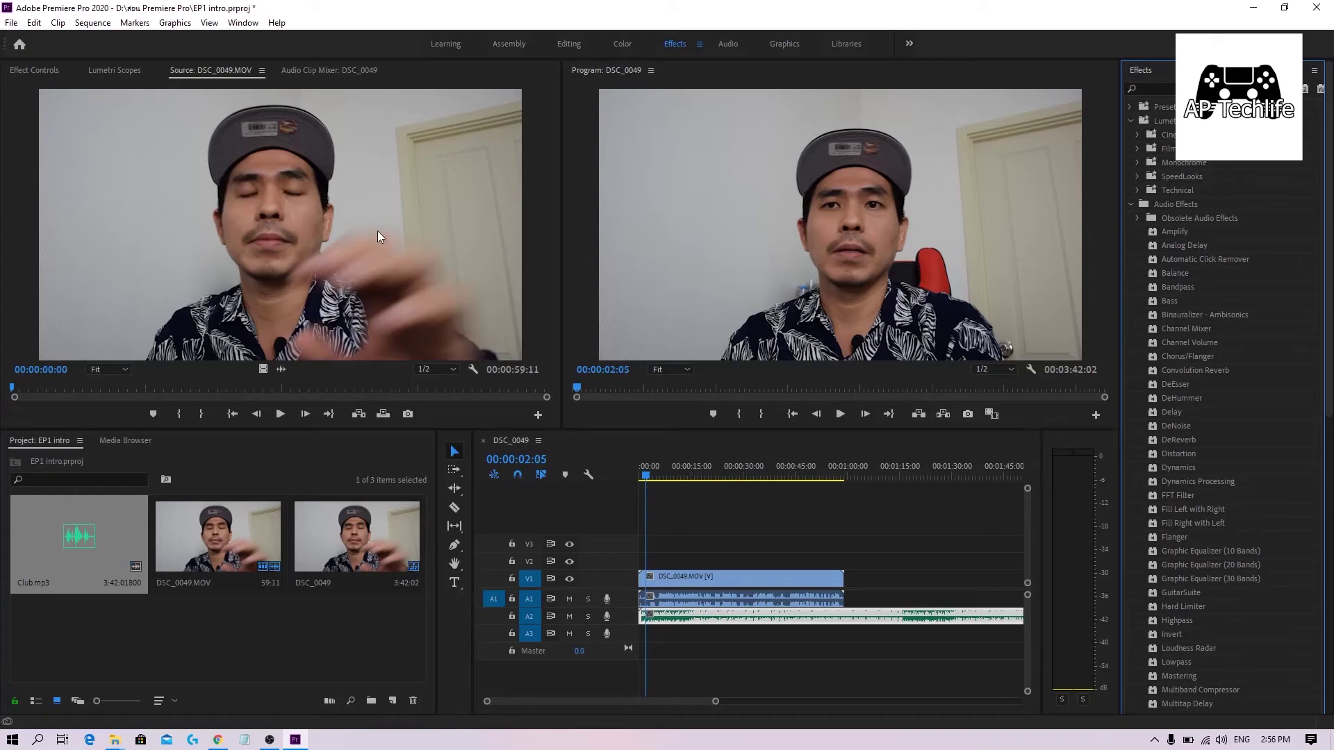
{"action": "left_click", "coordinate": [459, 43]}
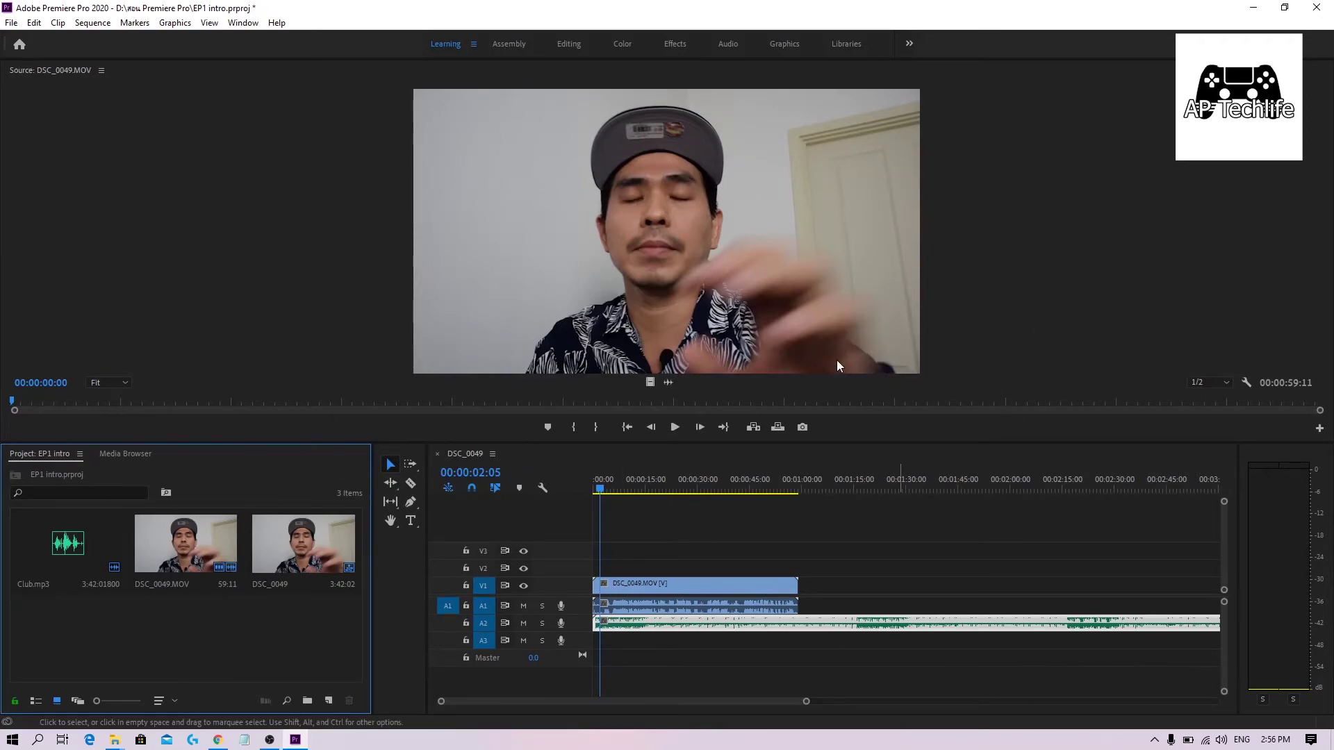
Cycle through the Assembly, Effects, Graphics and Audio workspaces, finishing on Color with Alt+Shift+4
{"action": "left_click", "coordinate": [519, 44]}
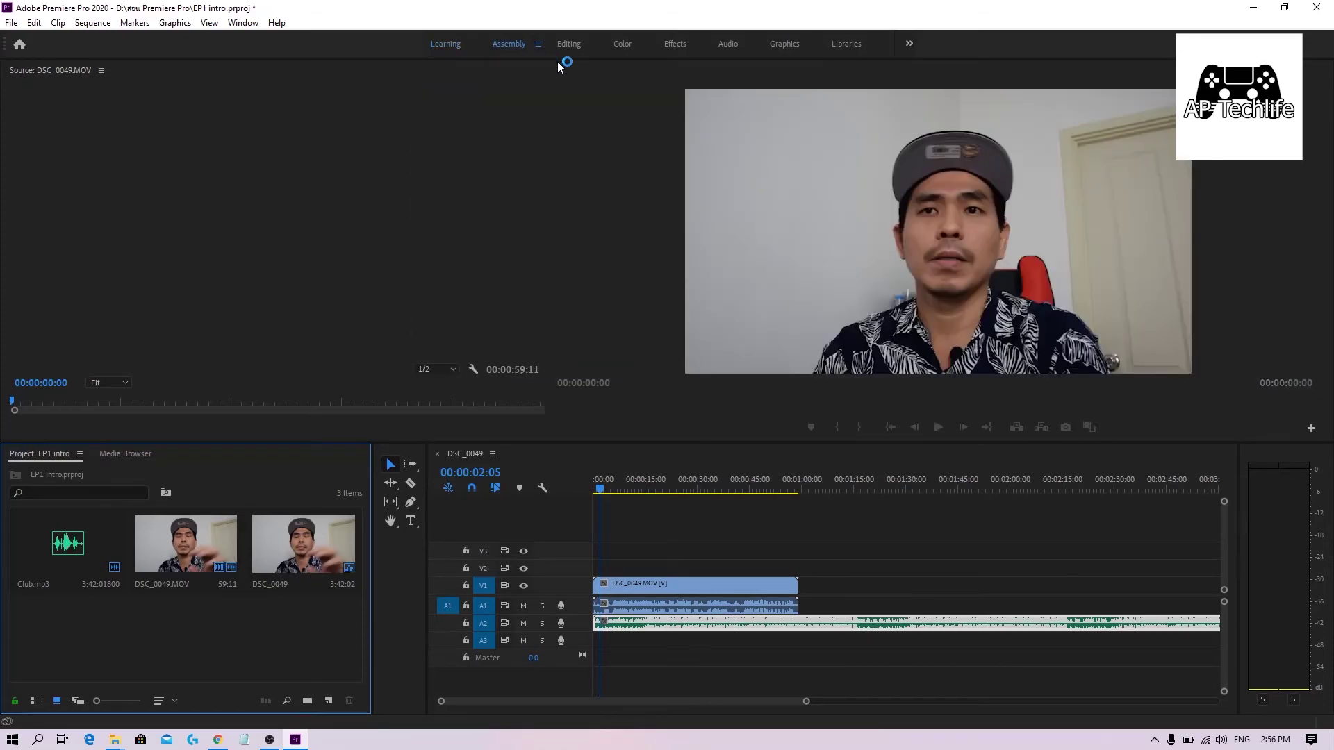
{"action": "left_click", "coordinate": [683, 46]}
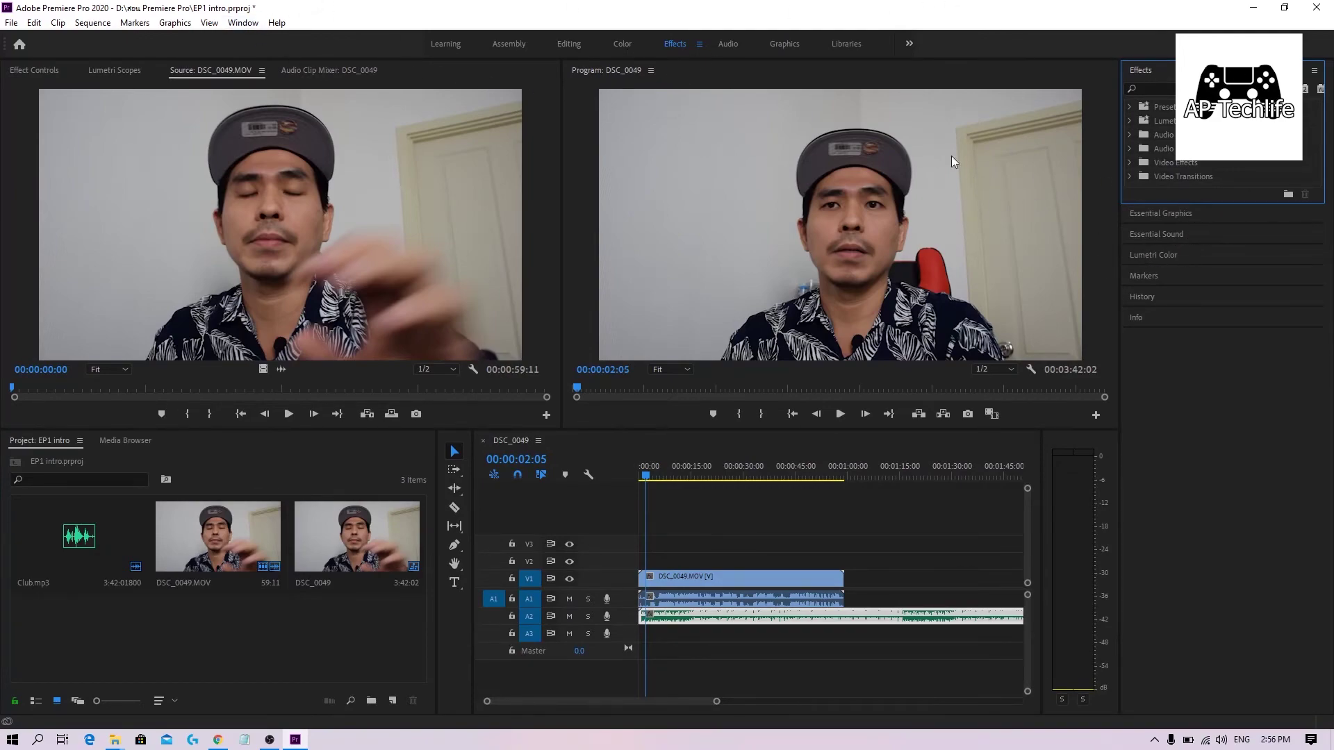
{"action": "left_click", "coordinate": [781, 50]}
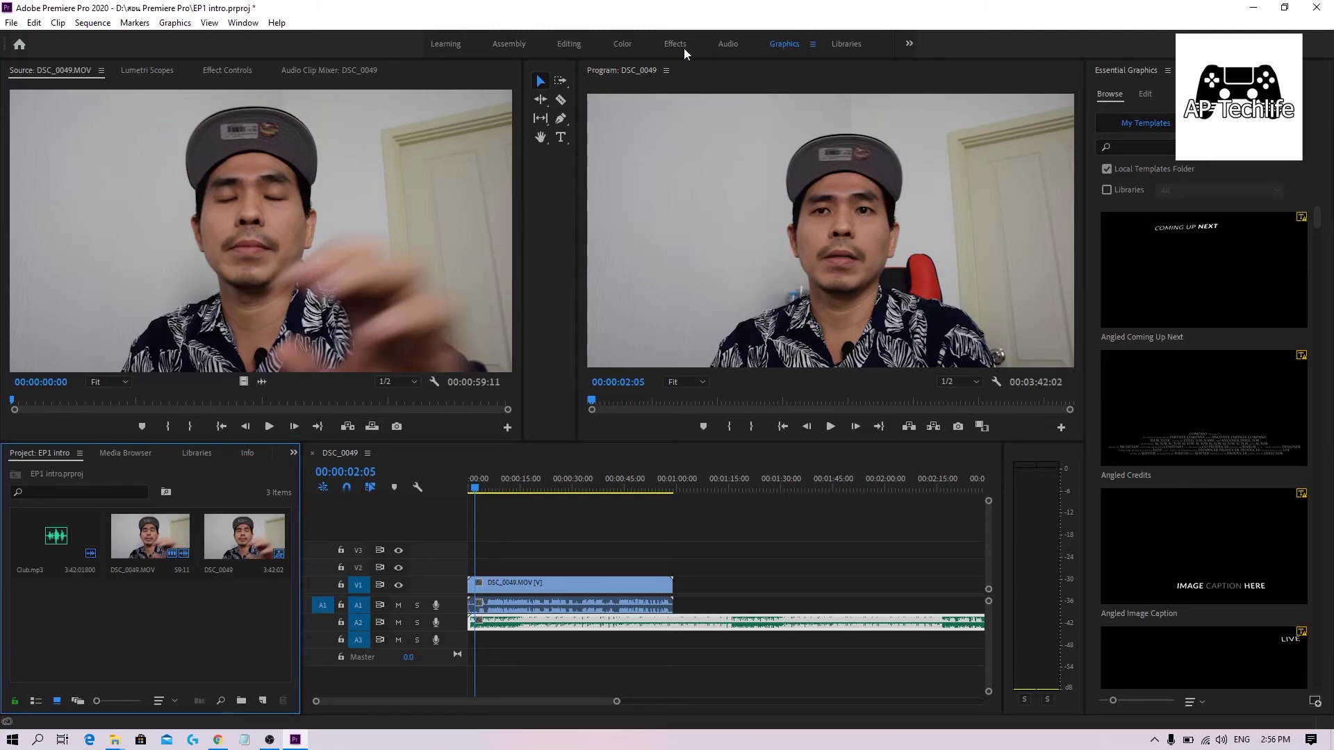
{"action": "left_click", "coordinate": [726, 45]}
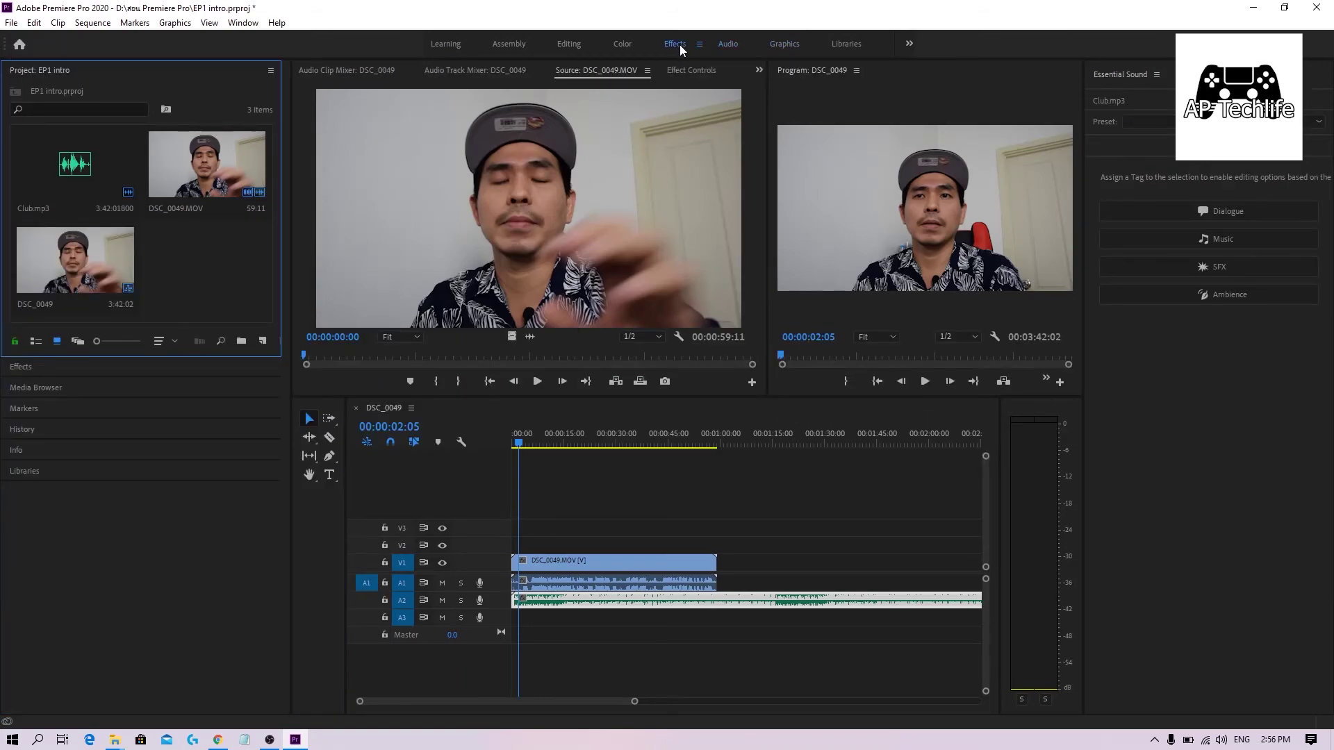
{"action": "left_click", "coordinate": [679, 45]}
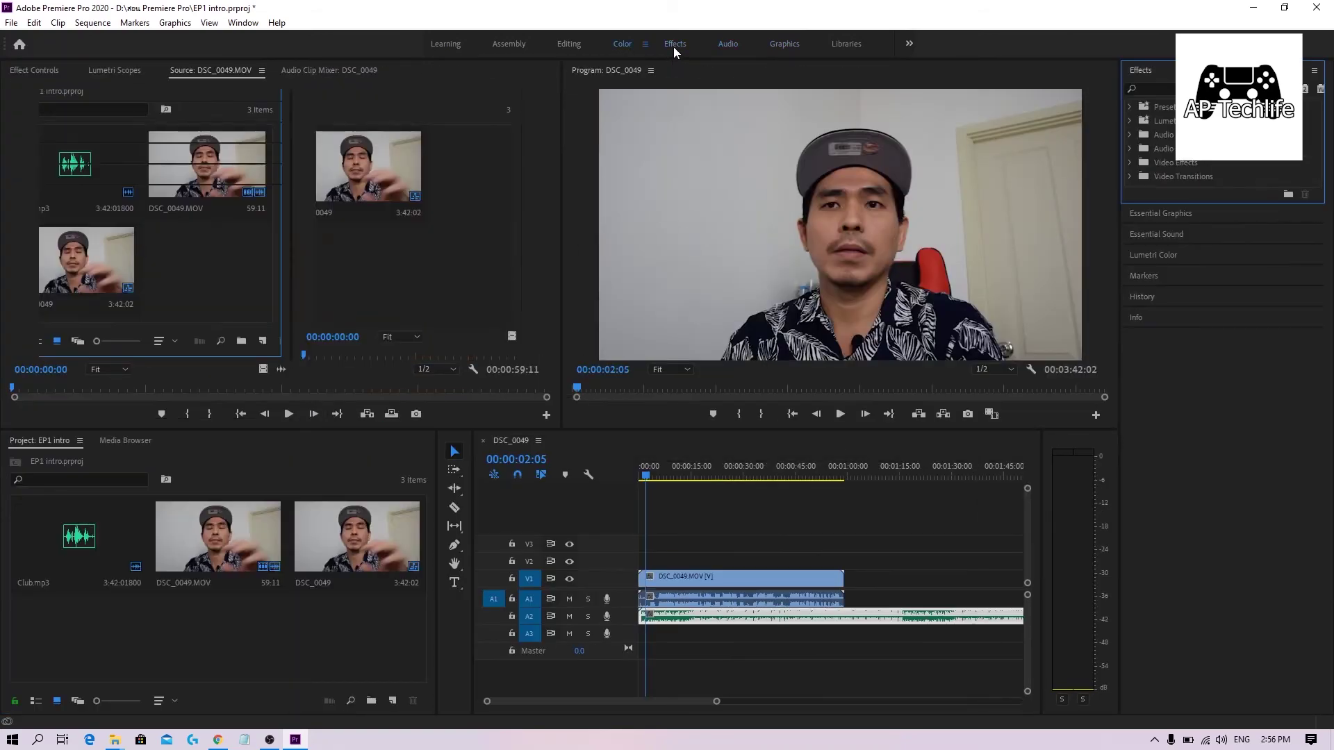
{"action": "key", "text": "alt+shift+4"}
Switch to a different workspace layout, bringing up the Lumetri Color panel beside the DSC_0049 sequence
{"action": "left_click", "coordinate": [673, 46]}
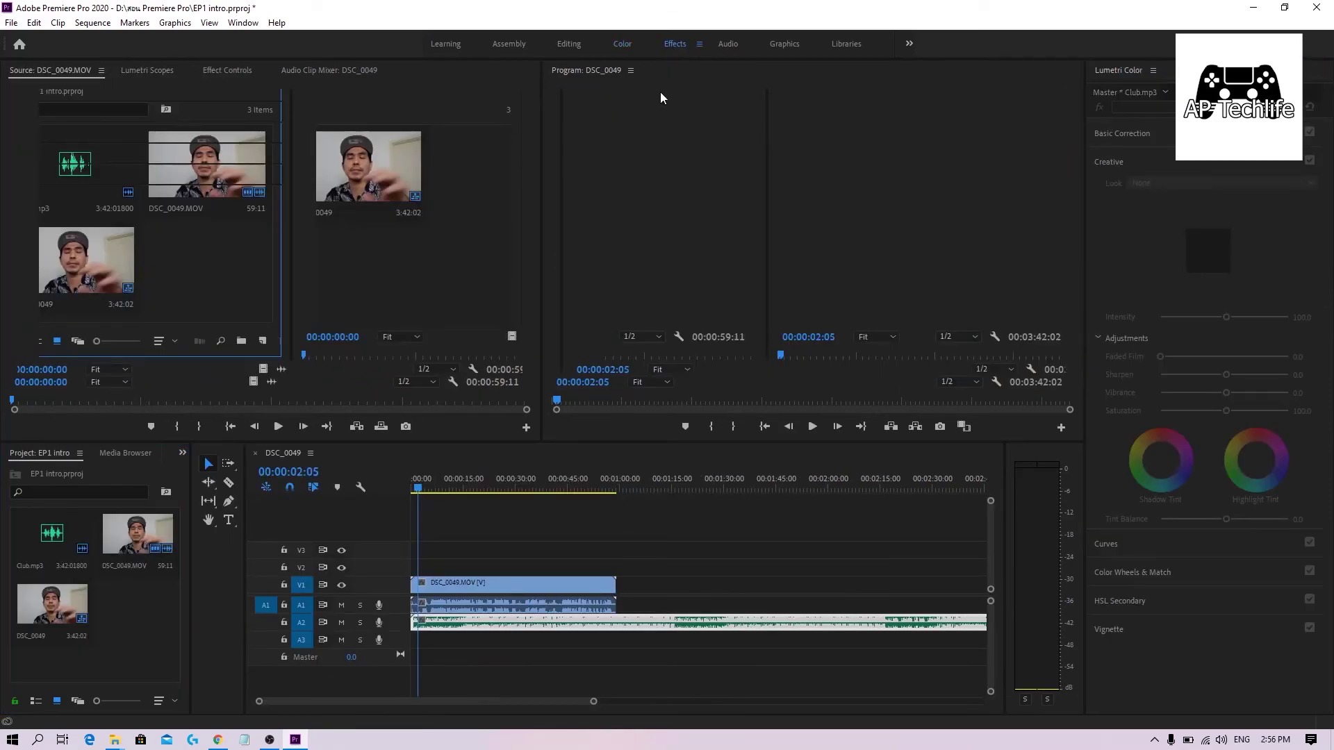